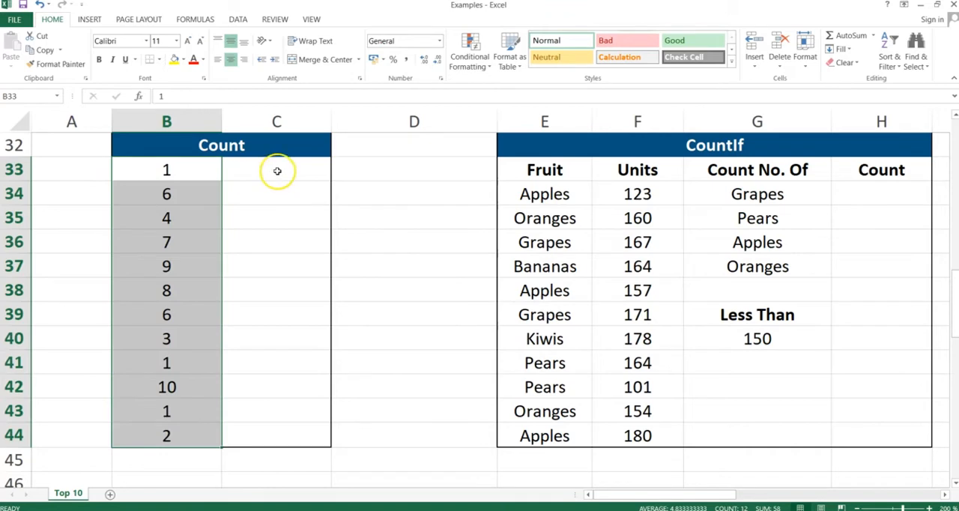
# - Enter =COUNT(B33:B44) in cell C33 to count the numbers in the Count table
pyautogui.click(275, 171)
pyautogui.write('=')
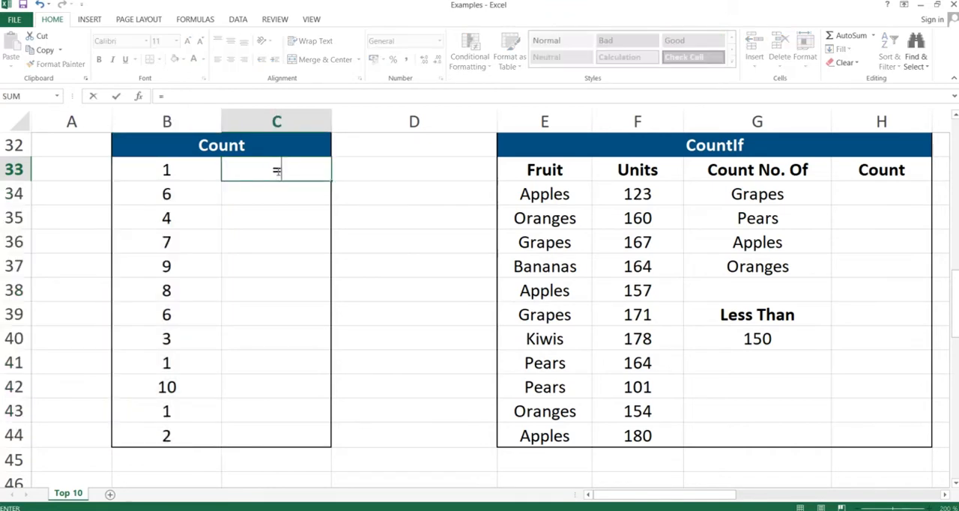
pyautogui.write('COUNT(')
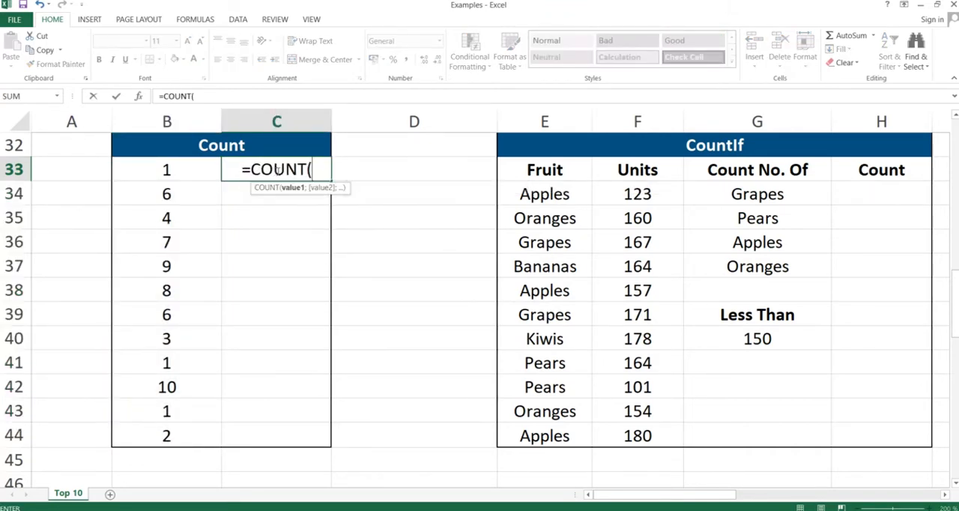
pyautogui.click(164, 171)
pyautogui.moveTo(165, 171); pyautogui.dragTo(165, 435)
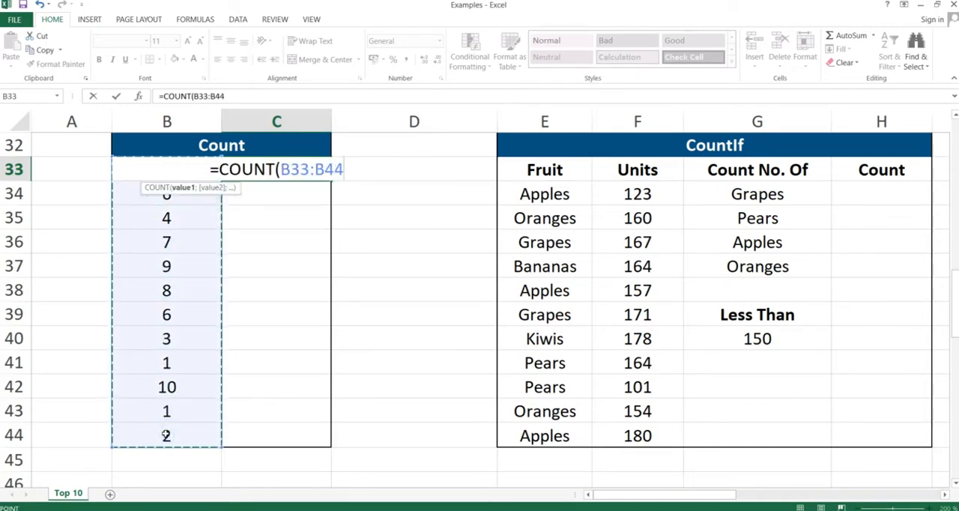
pyautogui.write(')')
pyautogui.press('Return')
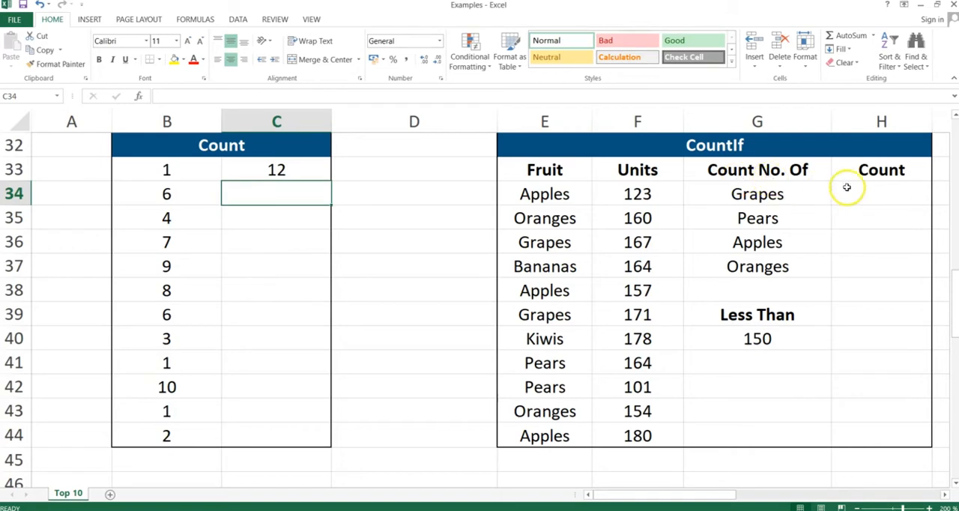
# - Enter =COUNTIF($E$34:$E$44;G34) in cell H34 to count how often Grapes occurs in the Fruit column
pyautogui.click(870, 193)
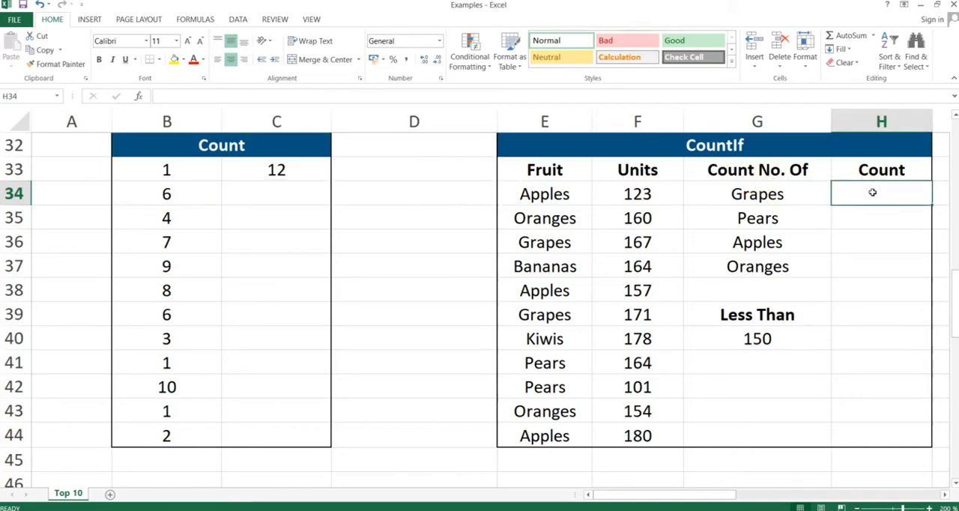
pyautogui.moveTo(761, 193); pyautogui.dragTo(753, 255)
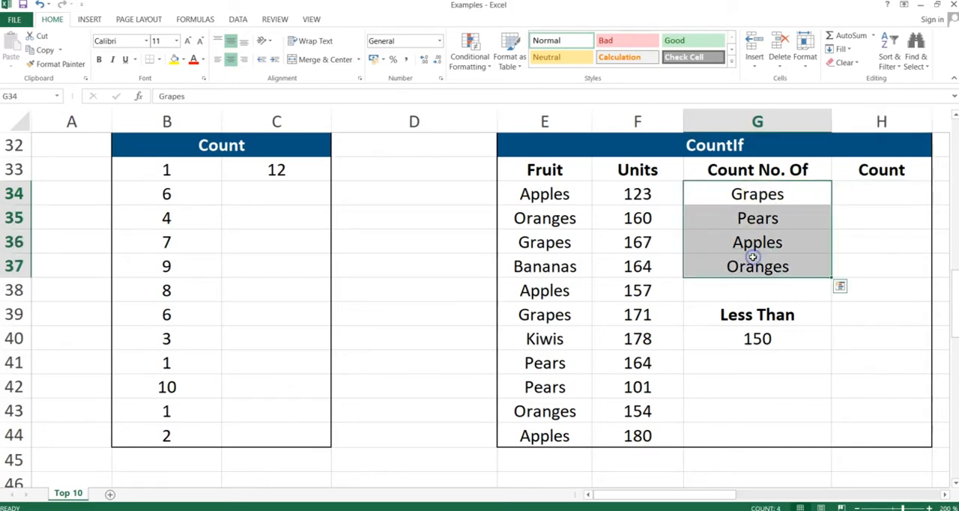
pyautogui.click(758, 338)
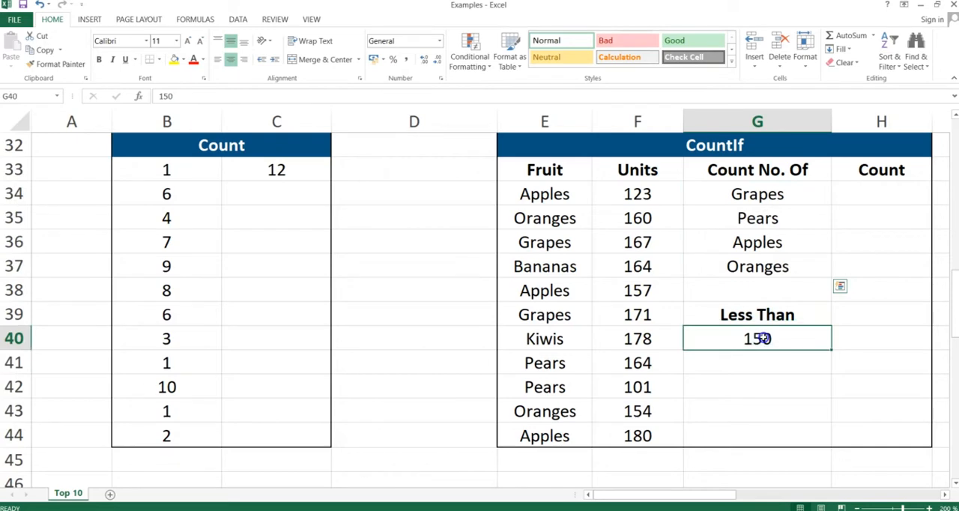
pyautogui.click(863, 192)
pyautogui.write('=CO')
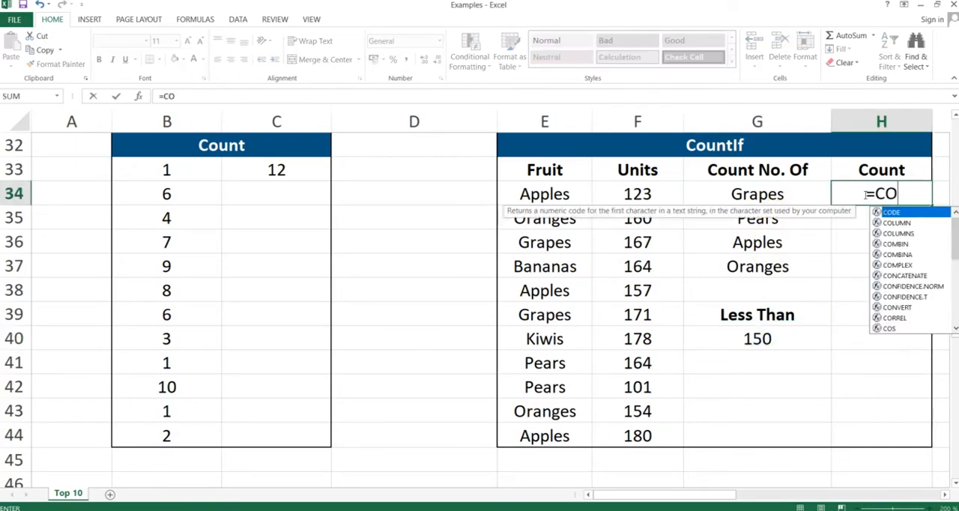
pyautogui.write('UNTIF(')
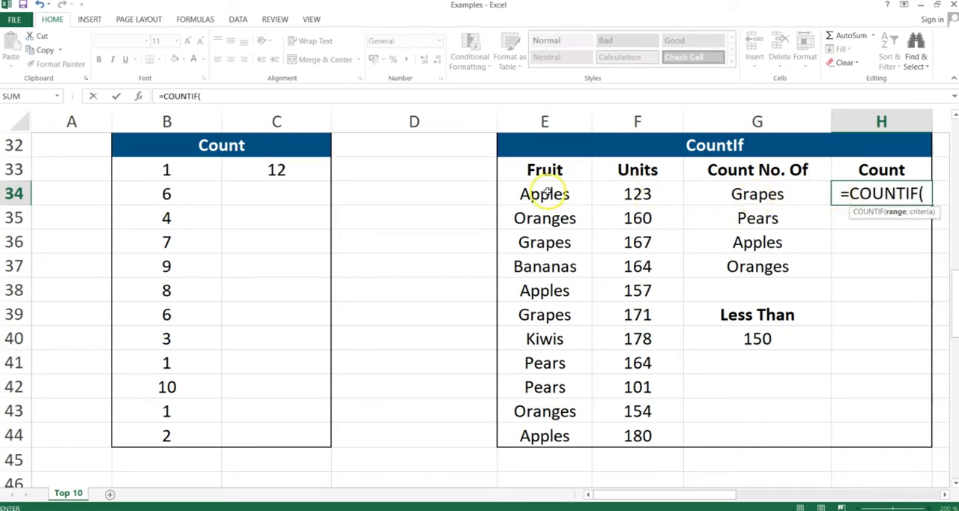
pyautogui.moveTo(541, 192); pyautogui.dragTo(537, 426)
pyautogui.press('F4')
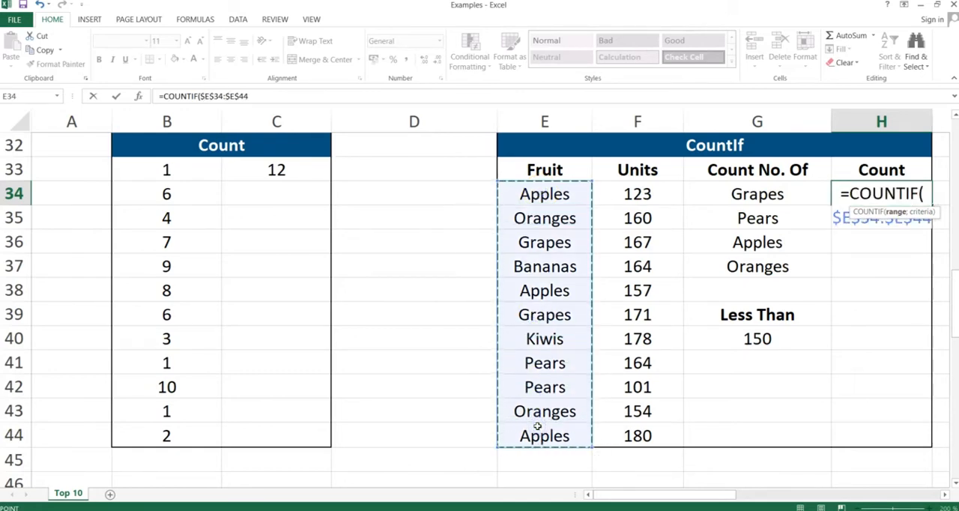
pyautogui.write(';')
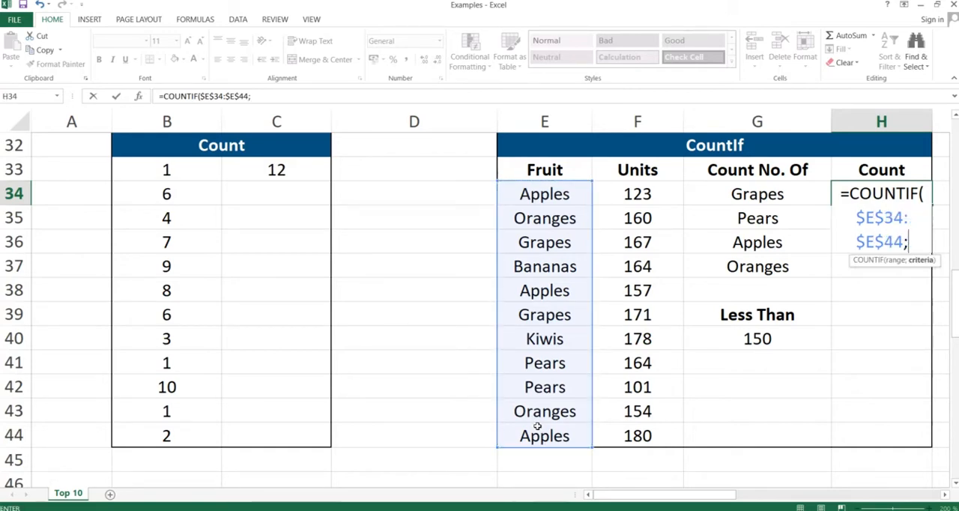
pyautogui.click(755, 193)
pyautogui.write(')')
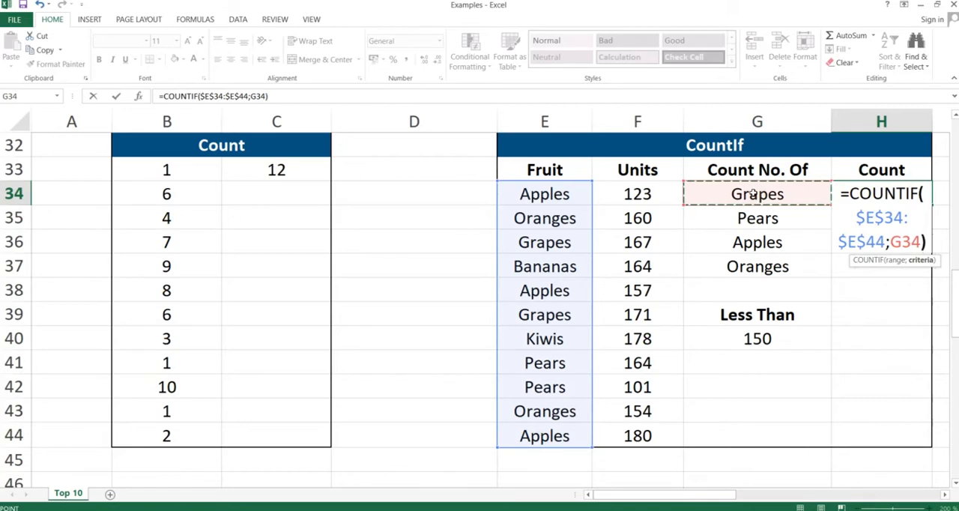
pyautogui.press('Return')
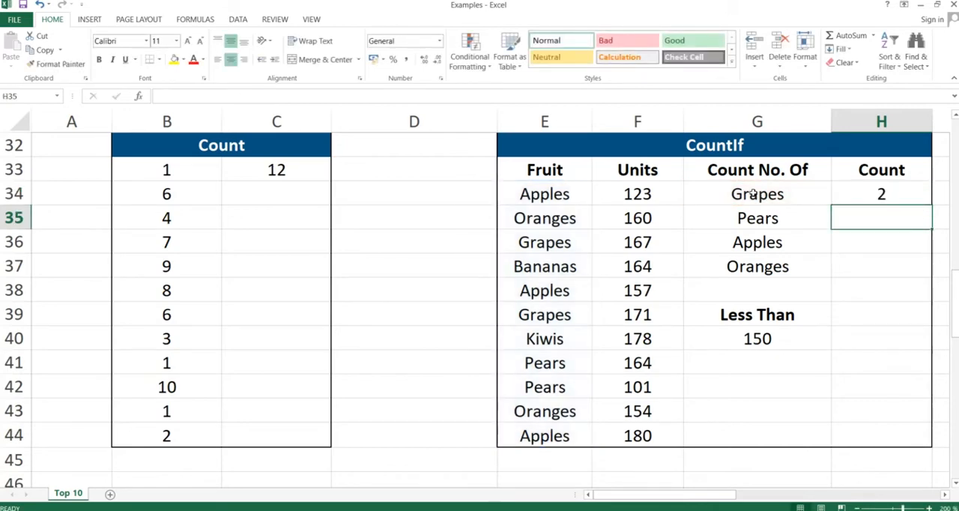
# - Copy the COUNTIF formula from H34 down through H37 for Pears, Apples and Oranges
pyautogui.press('Up')
pyautogui.hotkey('ctrl', 'c')
pyautogui.hotkey('shift', 'Down')
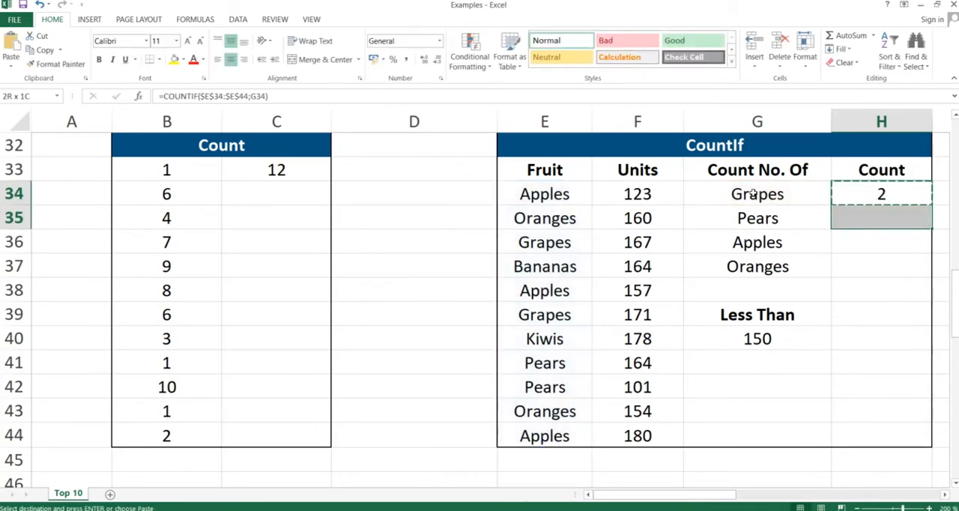
pyautogui.hotkey('shift', 'Down')
pyautogui.hotkey('shift', 'Down')
pyautogui.hotkey('ctrl', 'v')
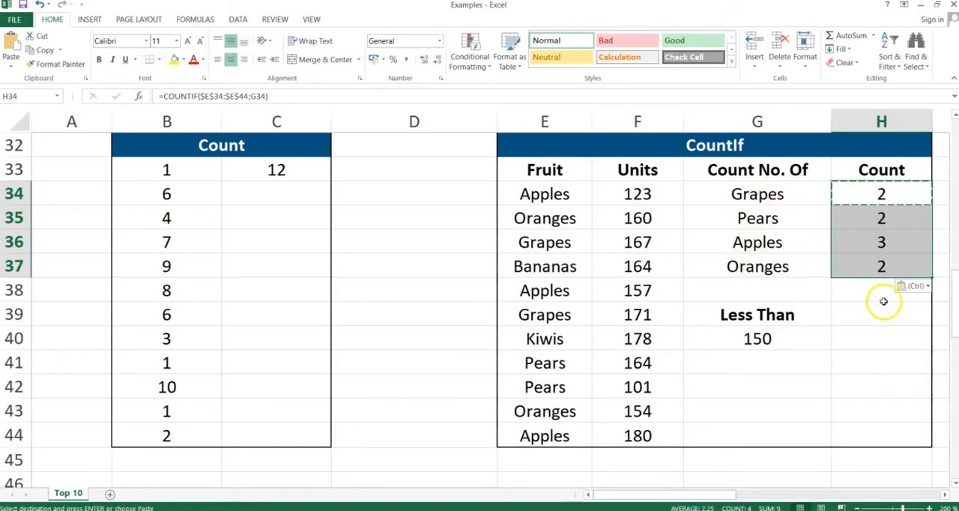
# - Enter =COUNTIF($F$34:$F$44;"<"&150) in cell H40 and check it against the Units values below 150
pyautogui.click(865, 339)
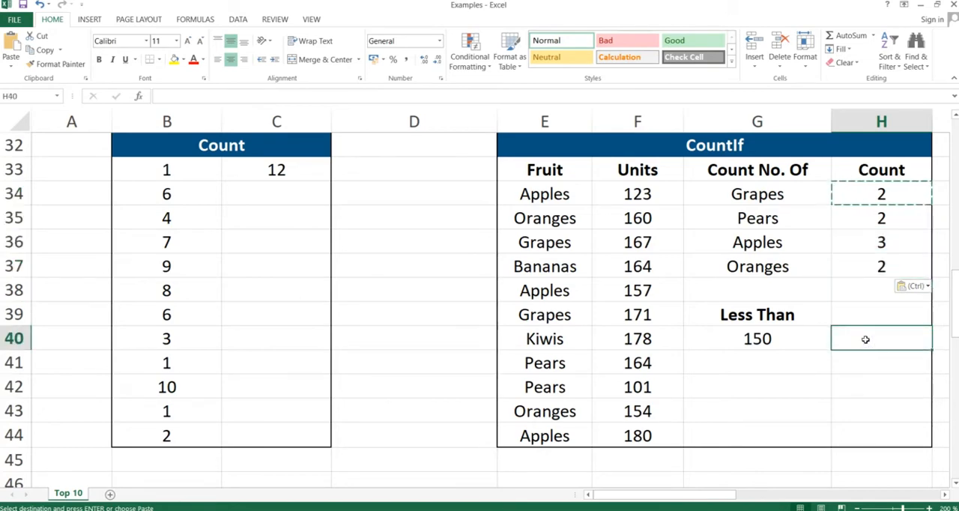
pyautogui.write('=')
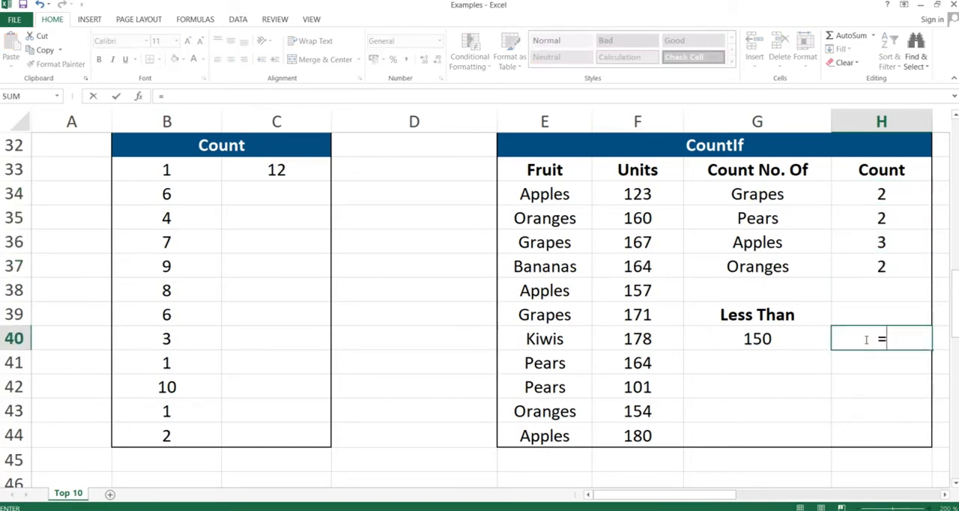
pyautogui.write('COUNTIF')
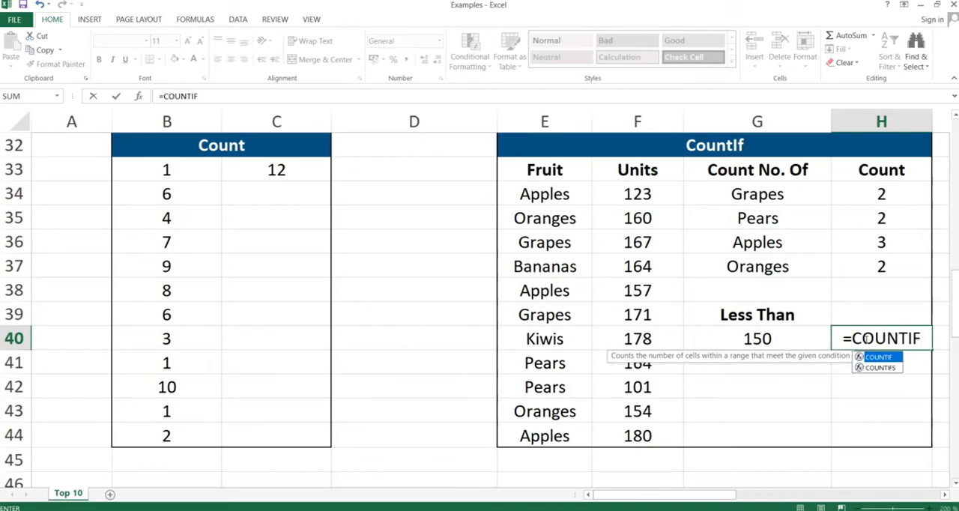
pyautogui.write('(')
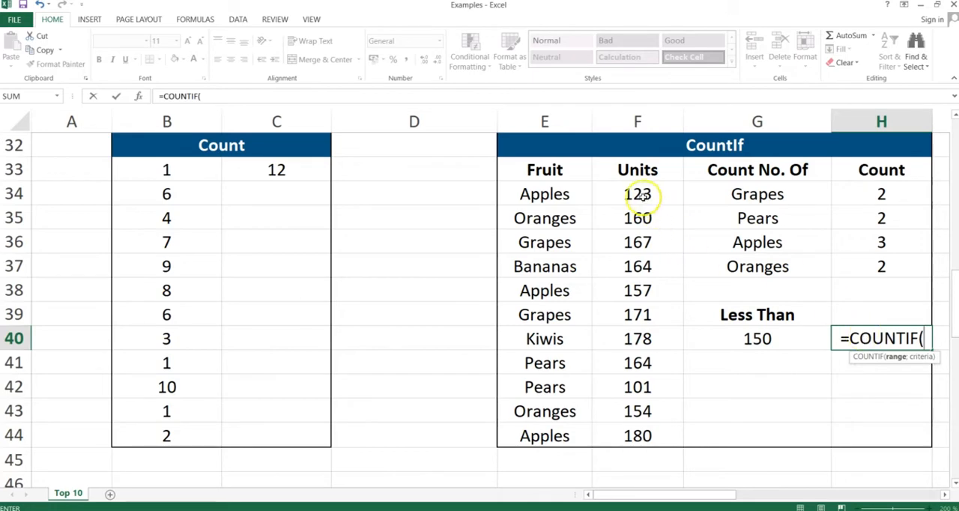
pyautogui.click(638, 194)
pyautogui.moveTo(637, 266); pyautogui.dragTo(638, 428)
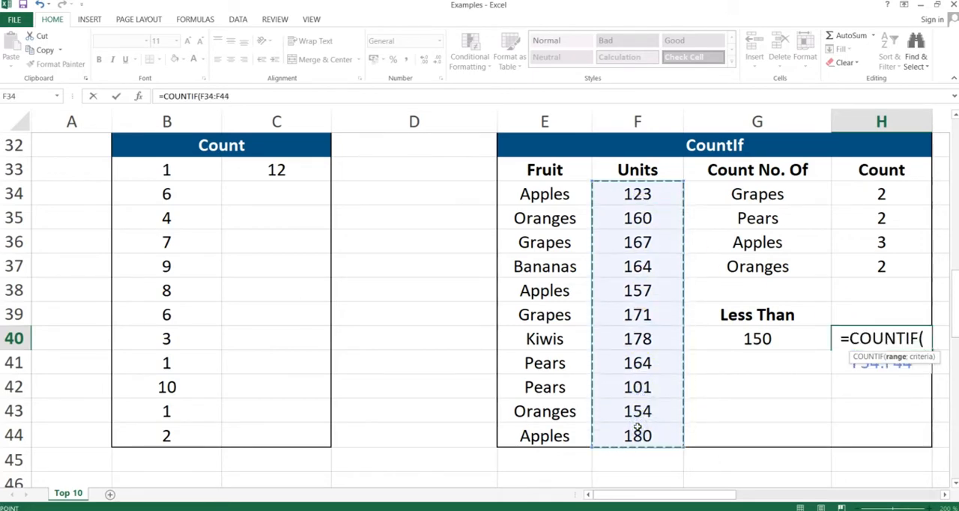
pyautogui.press('F4')
pyautogui.write(';')
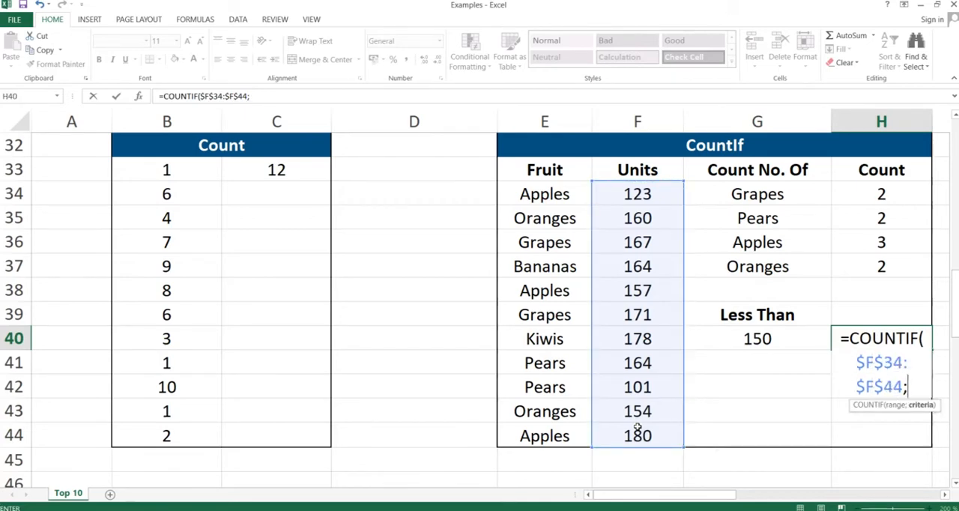
pyautogui.write('"<')
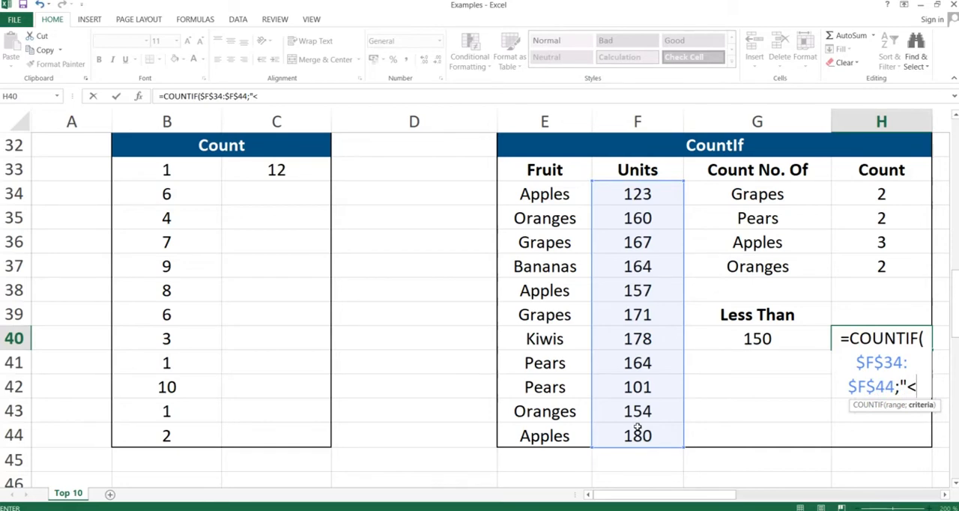
pyautogui.write('"&')
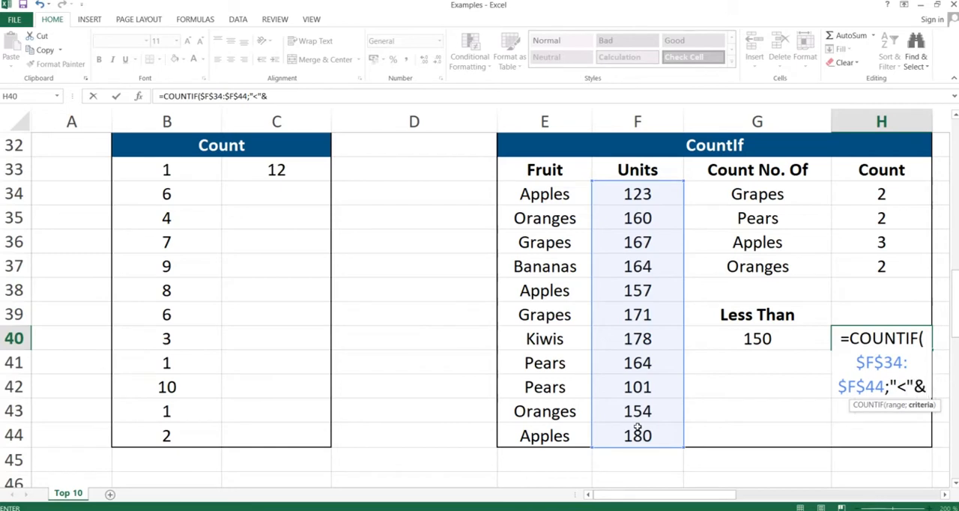
pyautogui.write('150)')
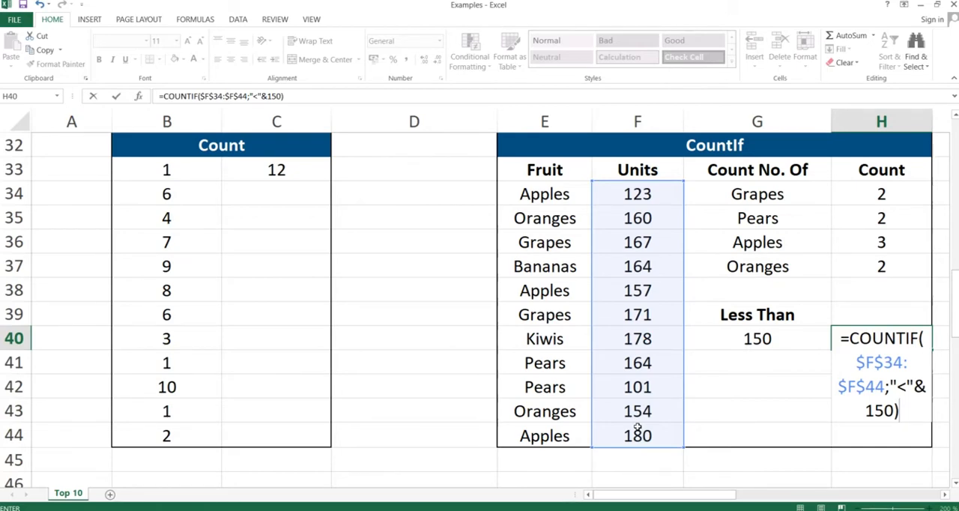
pyautogui.press('Return')
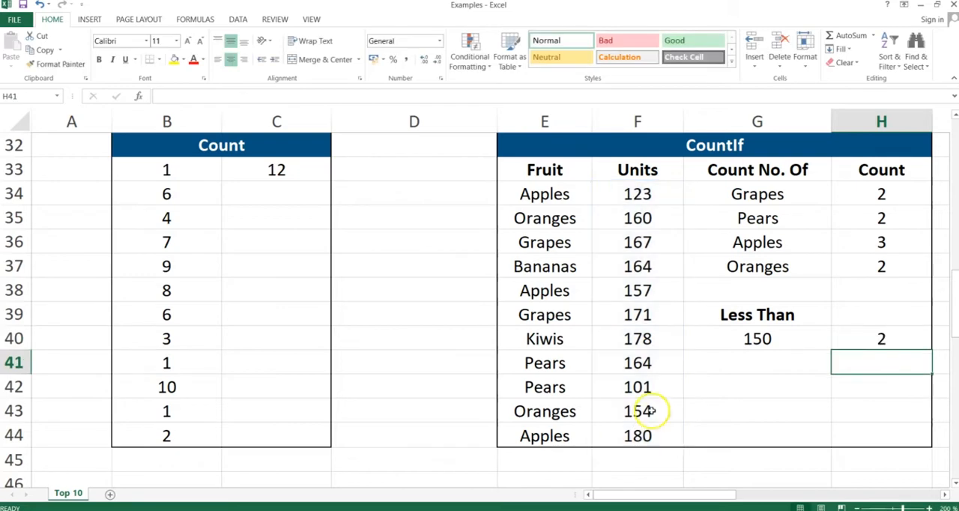
pyautogui.click(861, 338)
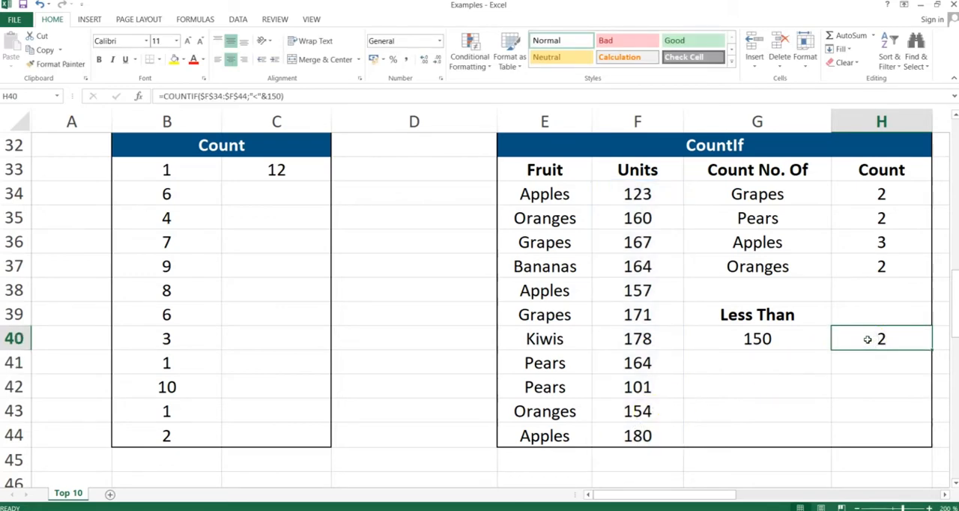
pyautogui.click(639, 194)
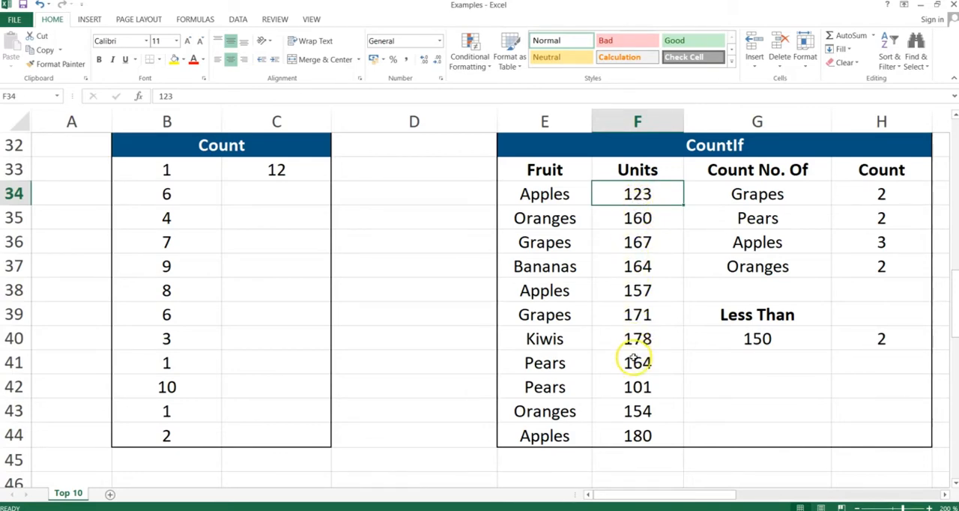
pyautogui.click(637, 387)
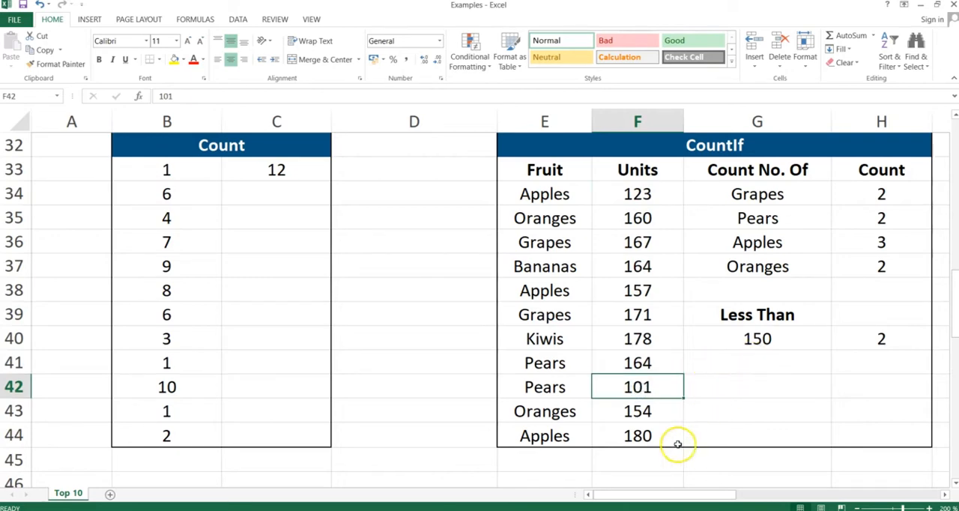
# - Start a COUNTIFS formula in N34 of the CountIfs table with Team range $K$34:$K$44 and criterion $M$34
pyautogui.moveTo(671, 495); pyautogui.dragTo(815, 493)
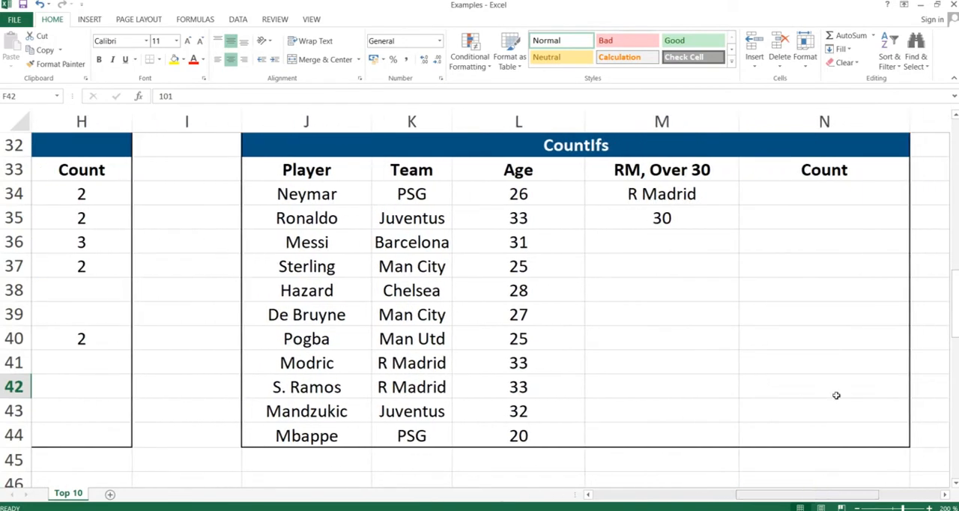
pyautogui.click(824, 194)
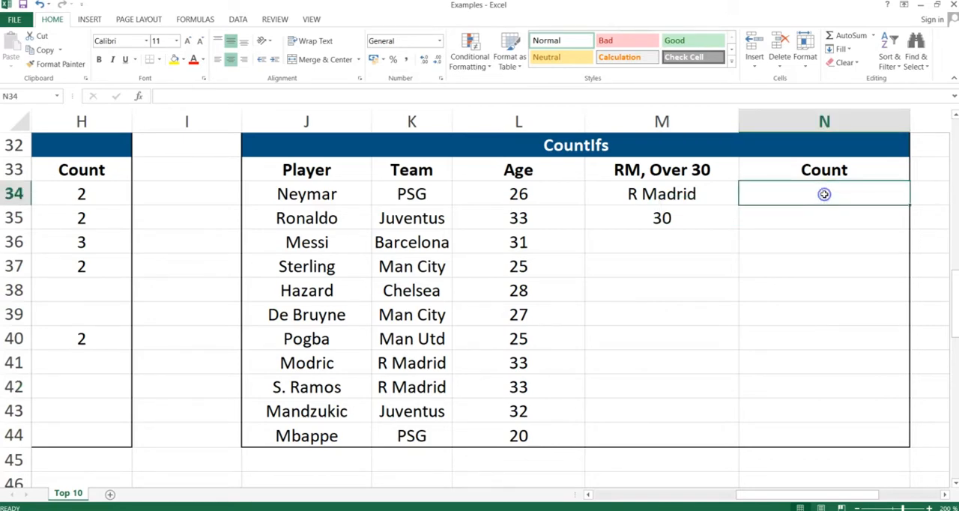
pyautogui.write('=')
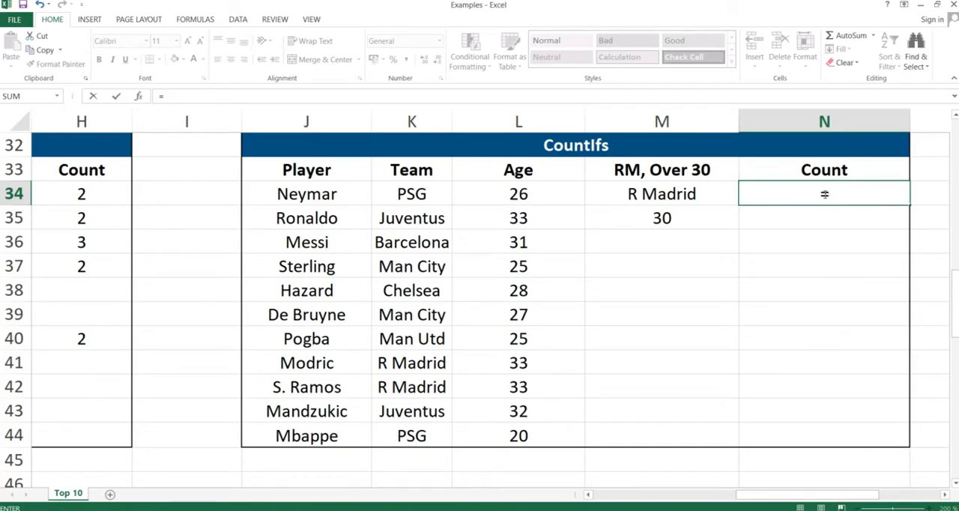
pyautogui.write('COUNTIF')
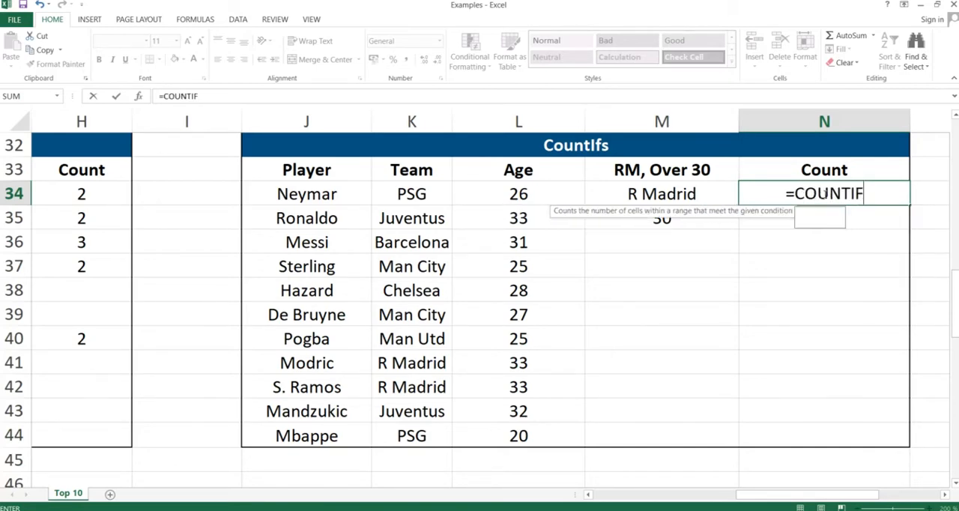
pyautogui.write('S(')
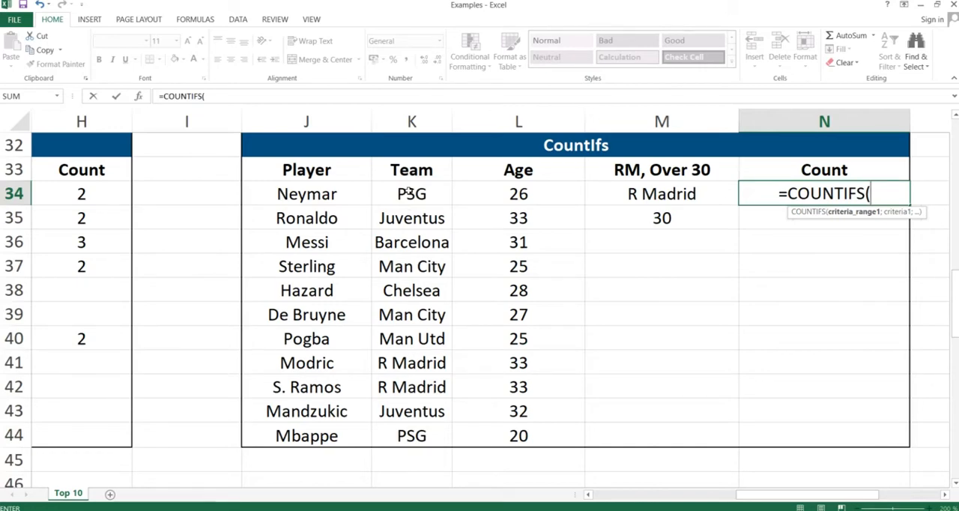
pyautogui.click(409, 193)
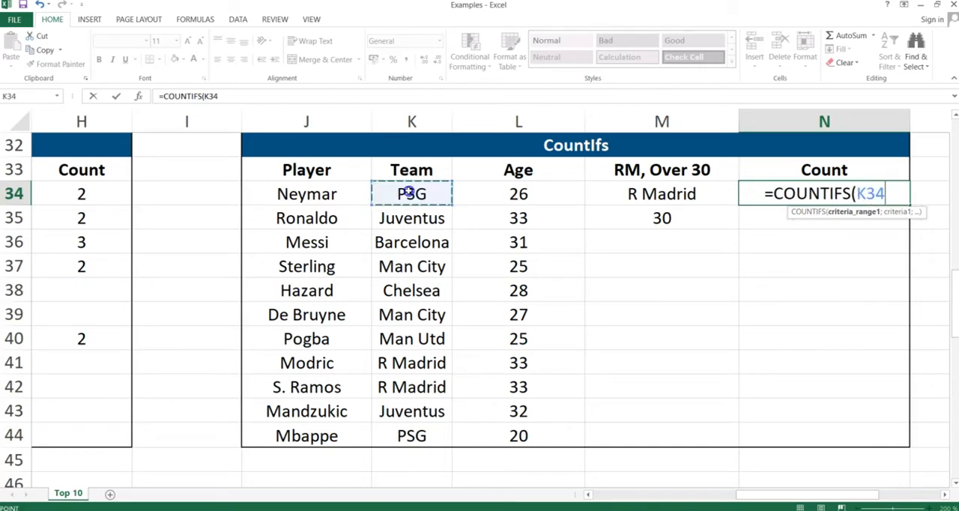
pyautogui.moveTo(409, 192); pyautogui.dragTo(414, 425)
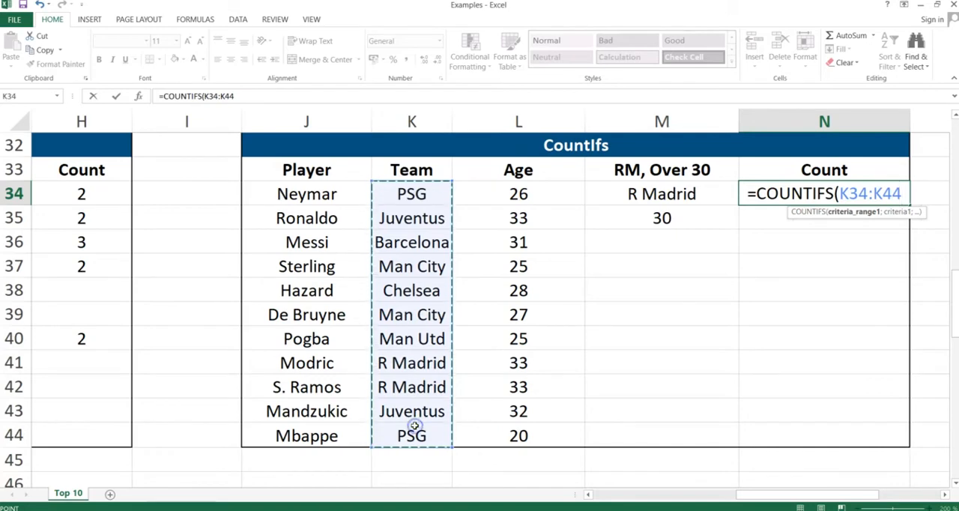
pyautogui.press('F4')
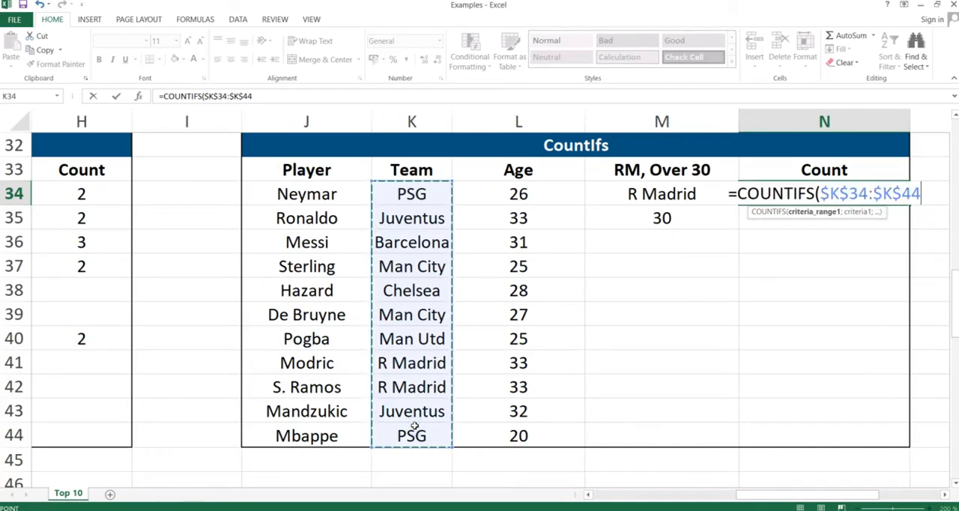
pyautogui.write(';')
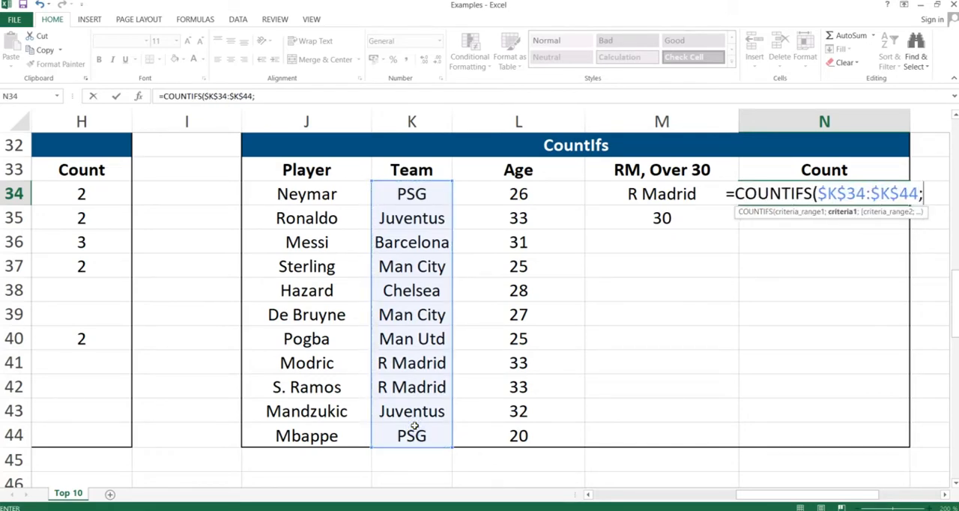
pyautogui.click(652, 193)
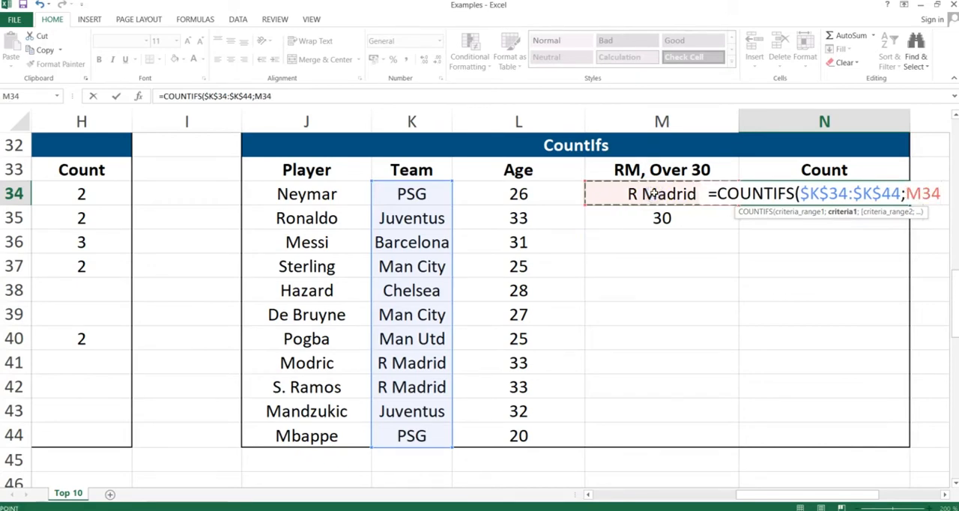
pyautogui.press('F4')
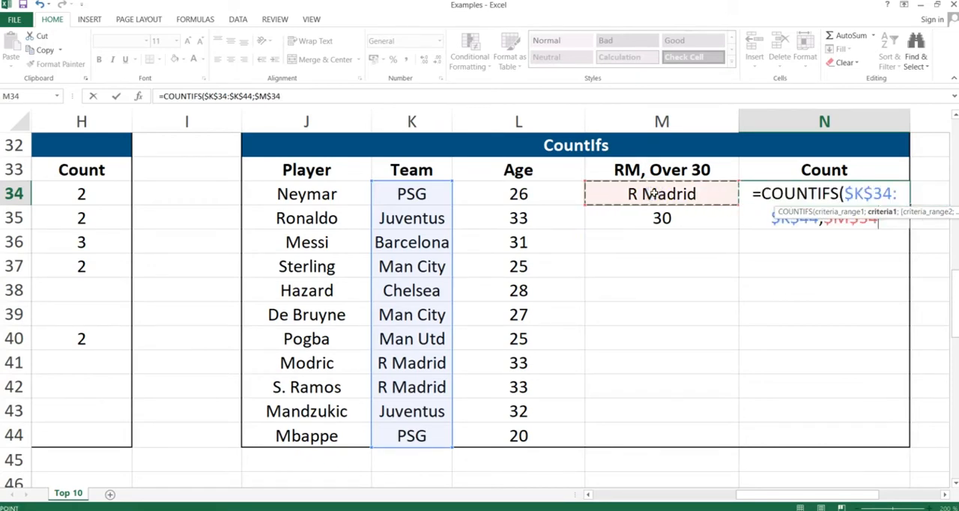
# - Complete the N34 COUNTIFS formula with Age range $L$34:$L$44 and criterion ">"&30, and check it against the R Madrid player rows
pyautogui.write(';')
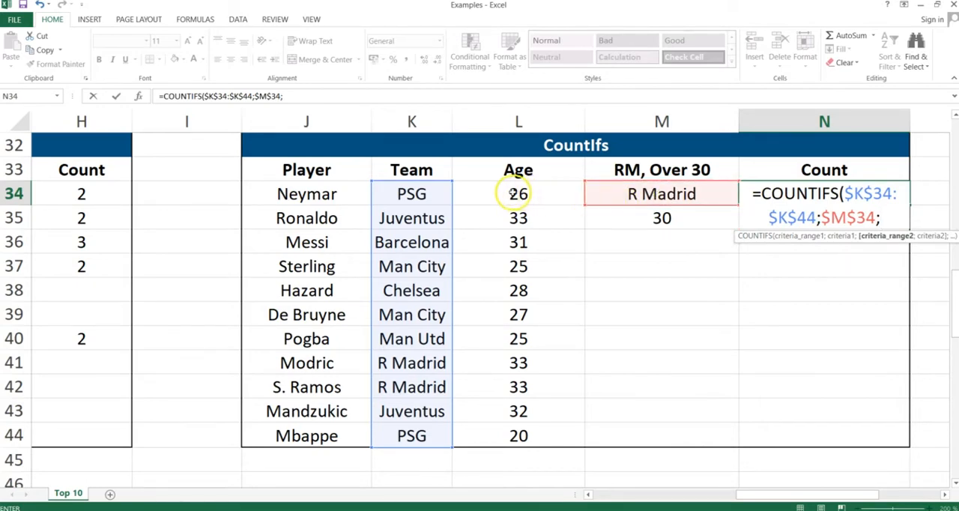
pyautogui.click(512, 193)
pyautogui.moveTo(511, 253); pyautogui.dragTo(509, 425)
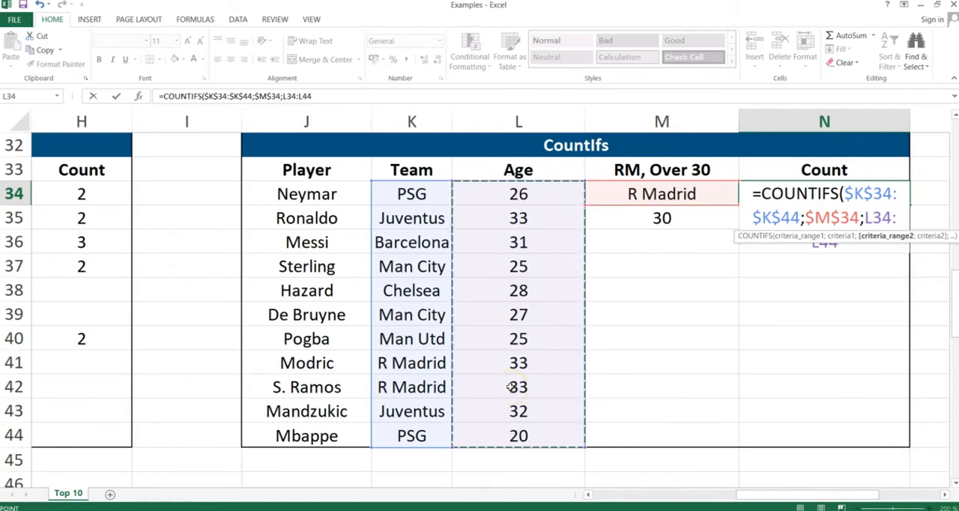
pyautogui.press('F4')
pyautogui.write(';')
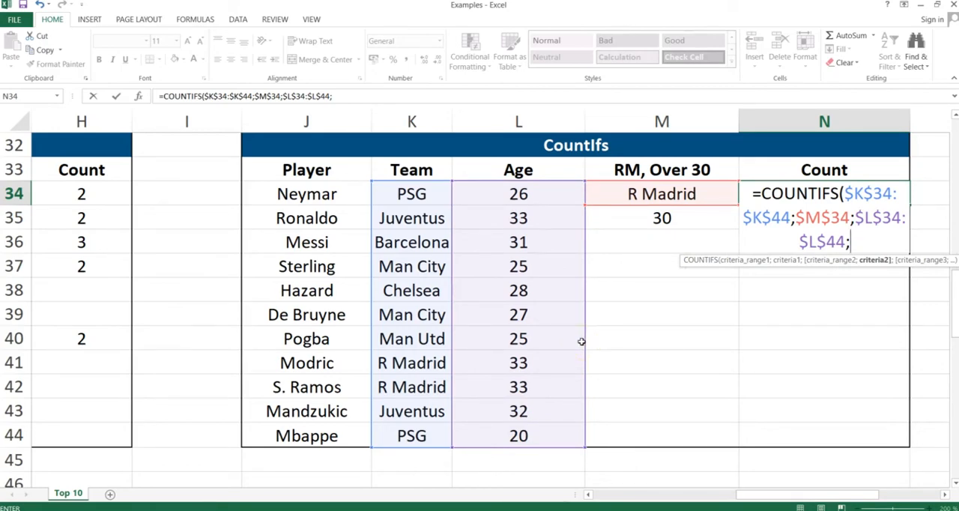
pyautogui.write('">')
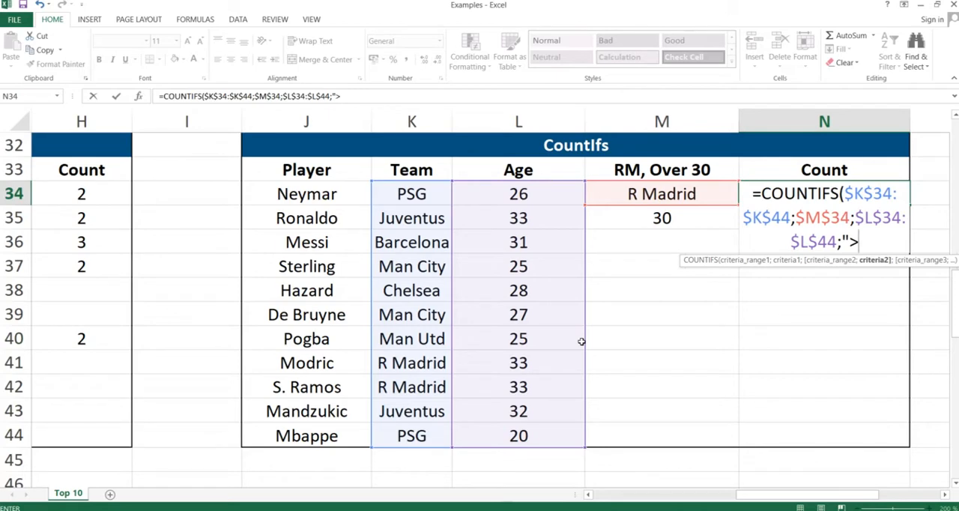
pyautogui.write('"&30')
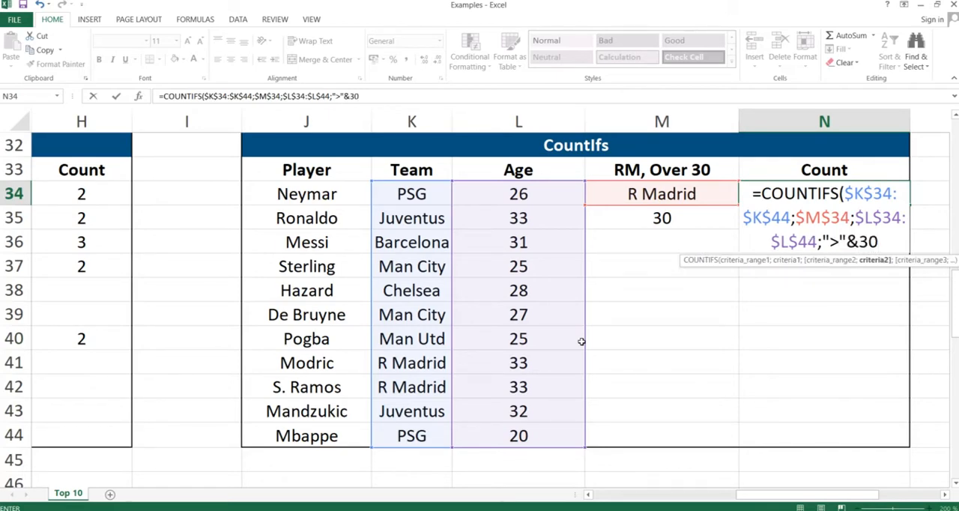
pyautogui.write(')')
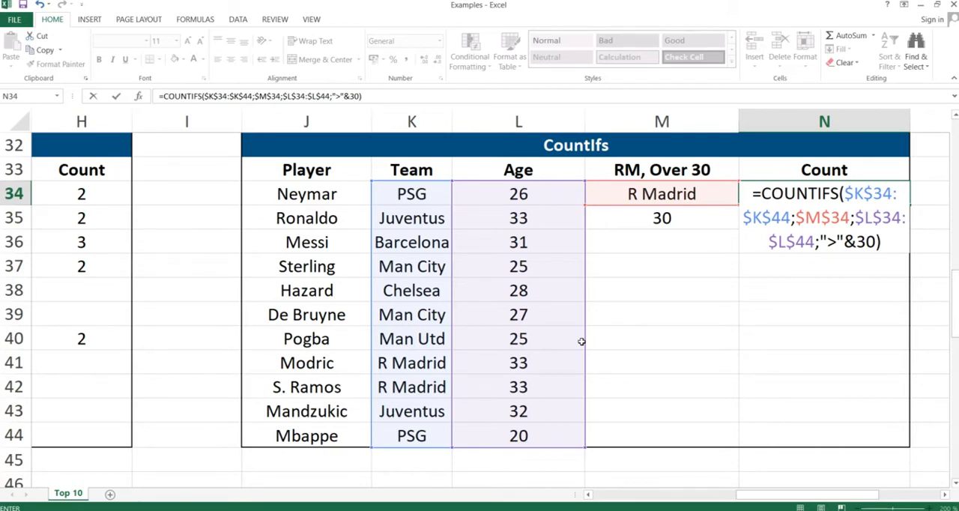
pyautogui.press('Return')
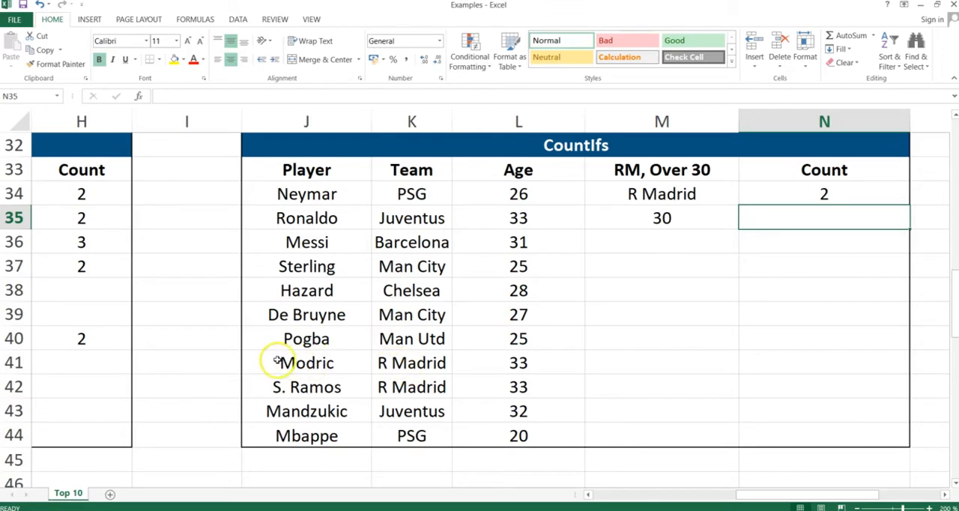
pyautogui.moveTo(277, 364); pyautogui.dragTo(495, 376)
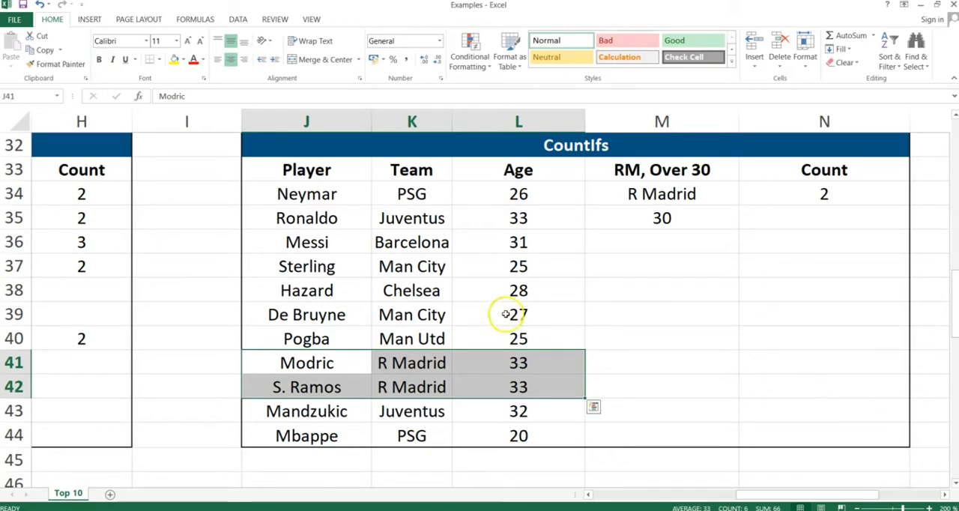
pyautogui.click(822, 191)
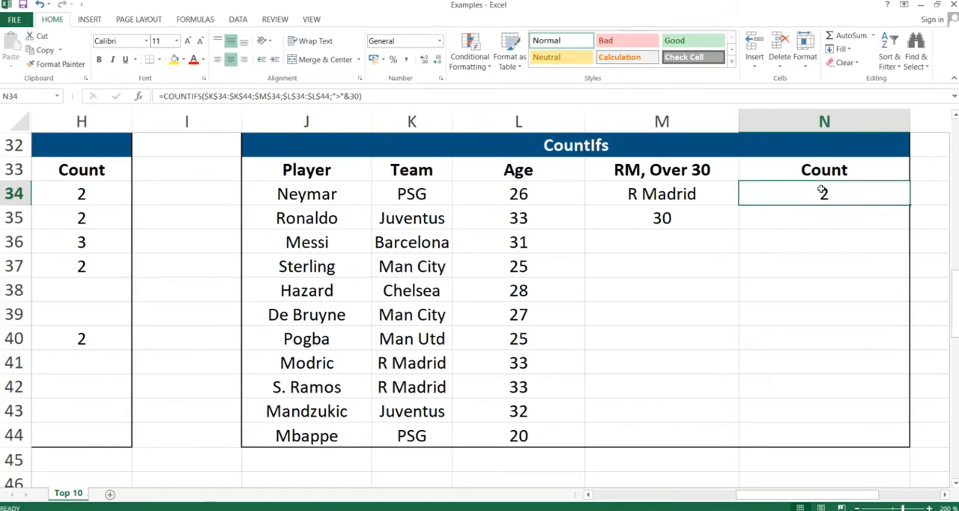
# - Switch to the PowerPoint slide show and advance to the IF Statement slide
pyautogui.hotkey('alt', 'Tab')
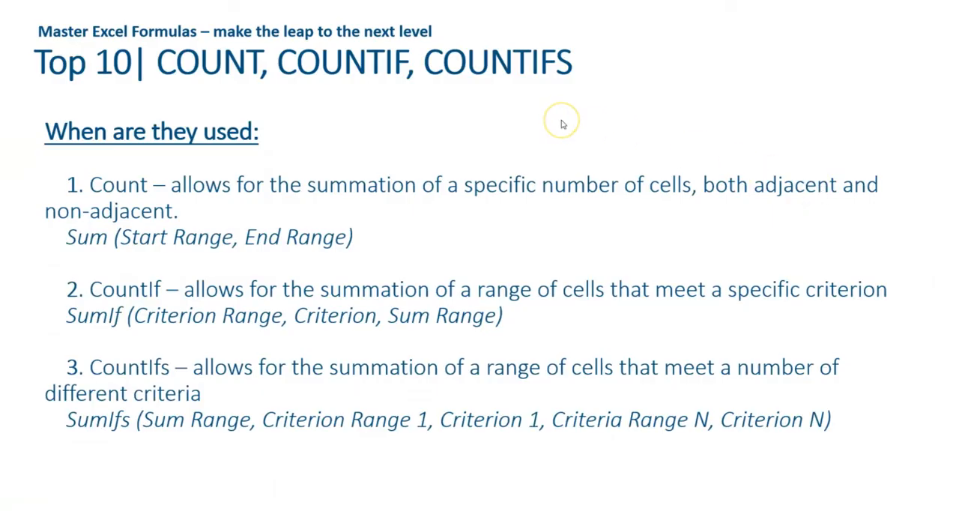
pyautogui.click(563, 124)
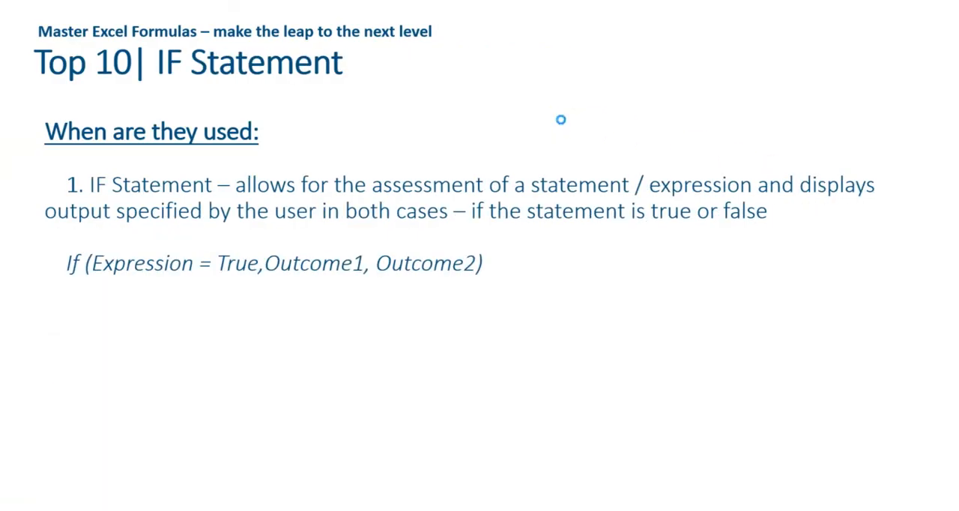
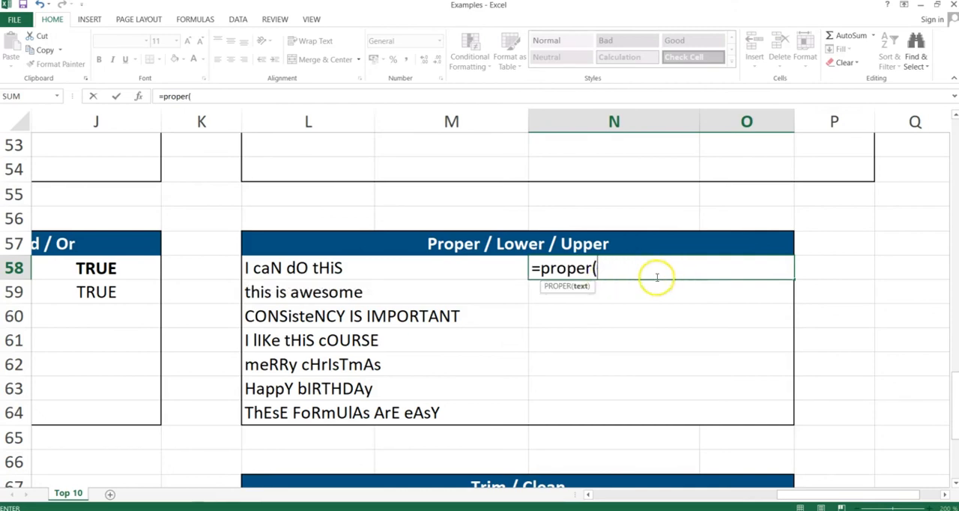
# - Complete the PROPER formula in N58 with L58 as its text and compare the result with the source text
pyautogui.click(411, 267)
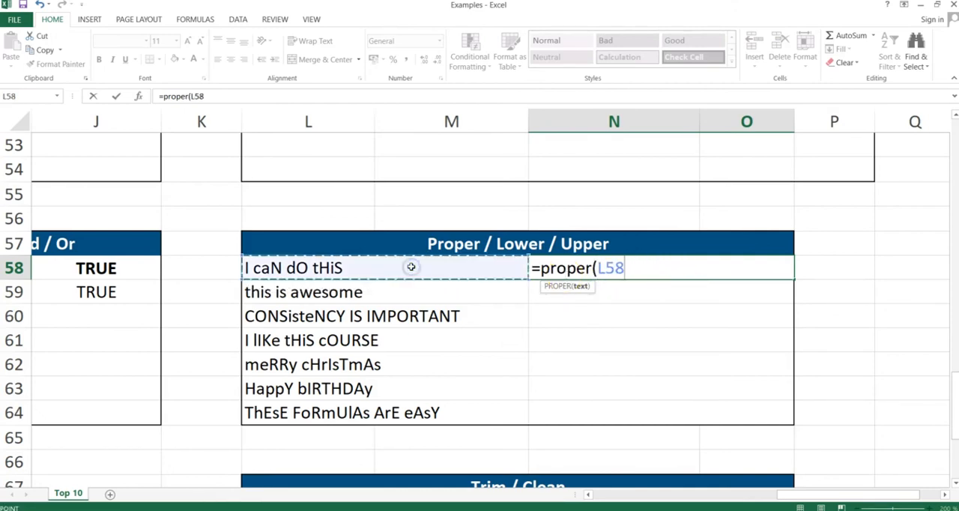
pyautogui.press('Return')
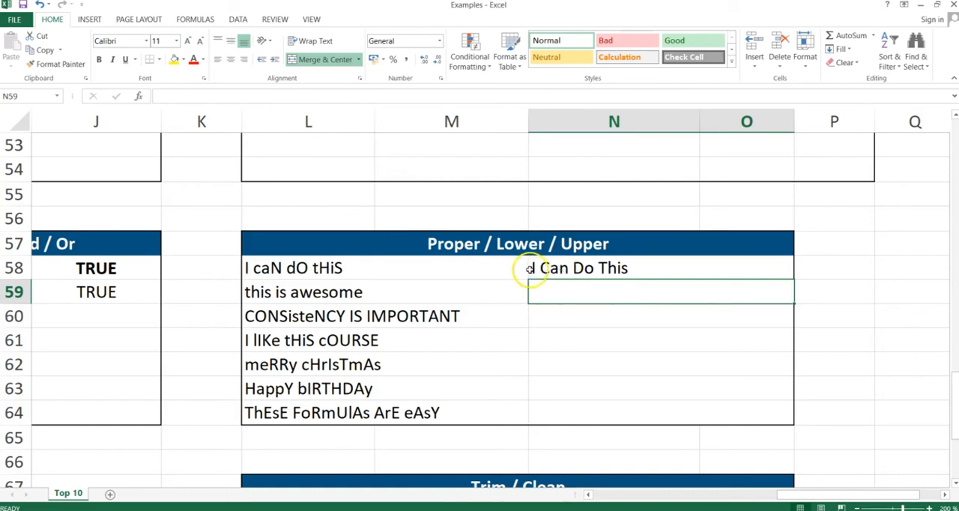
pyautogui.click(274, 269)
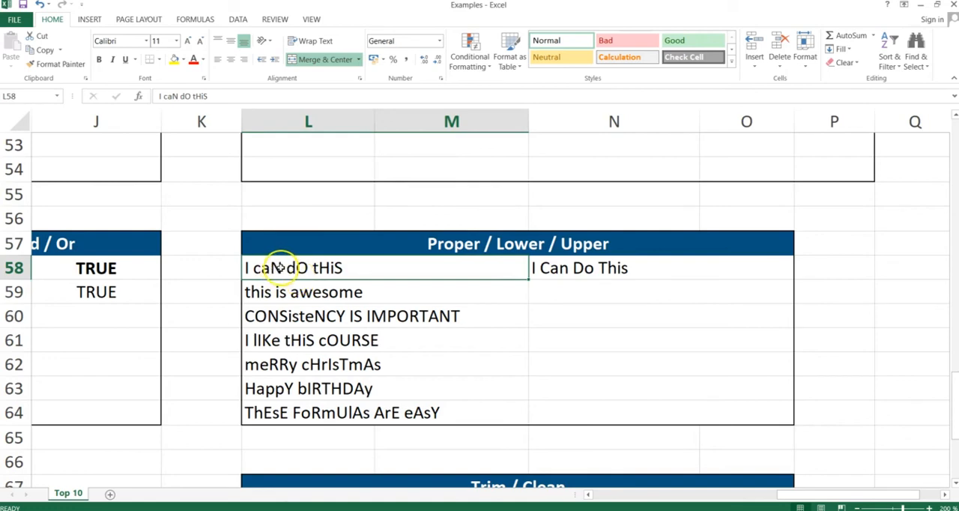
pyautogui.doubleClick(277, 268)
pyautogui.moveTo(275, 267); pyautogui.dragTo(282, 268)
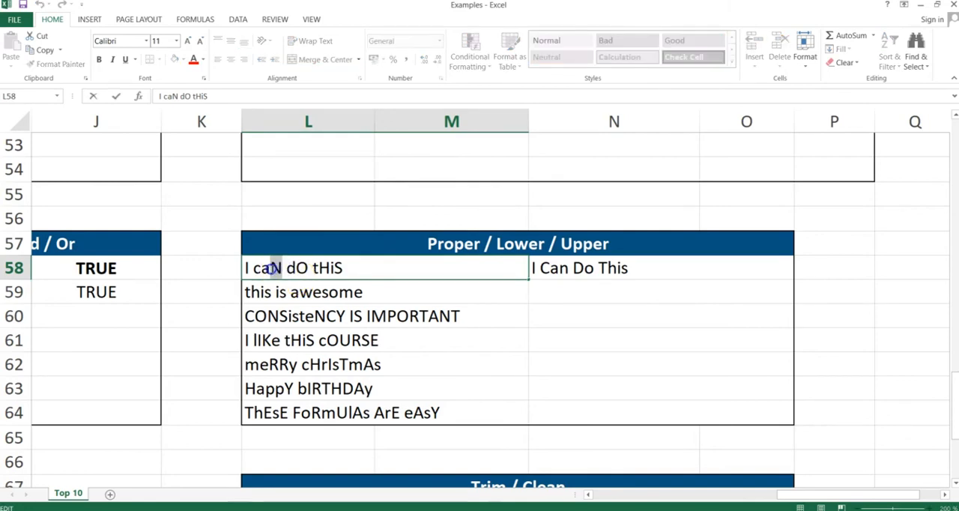
pyautogui.click(563, 271)
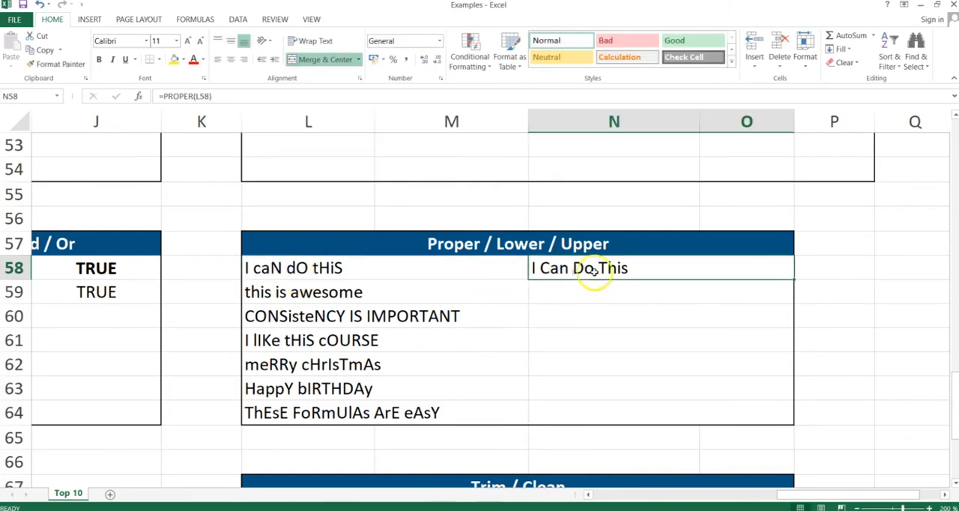
# - Copy the PROPER formula from N58 down through N64, pasting formulas only with Paste Special
pyautogui.hotkey('ctrl', 'c')
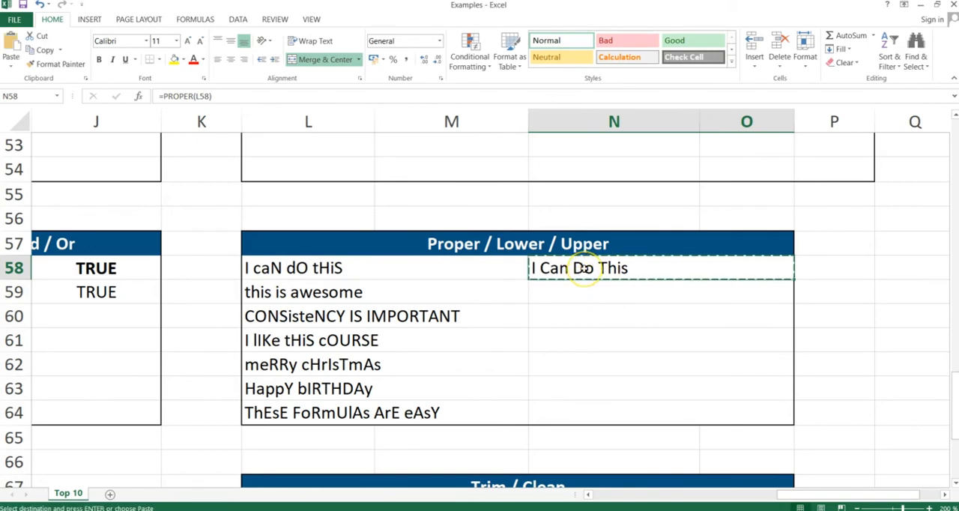
pyautogui.hotkey('shift', 'Down')
pyautogui.hotkey('shift', 'Down')
pyautogui.hotkey('shift', 'Down')
pyautogui.hotkey('shift', 'Down')
pyautogui.hotkey('shift', 'Down')
pyautogui.hotkey('shift', 'Down')
pyautogui.hotkey('shift', 'Down')
pyautogui.hotkey('shift', 'Up')
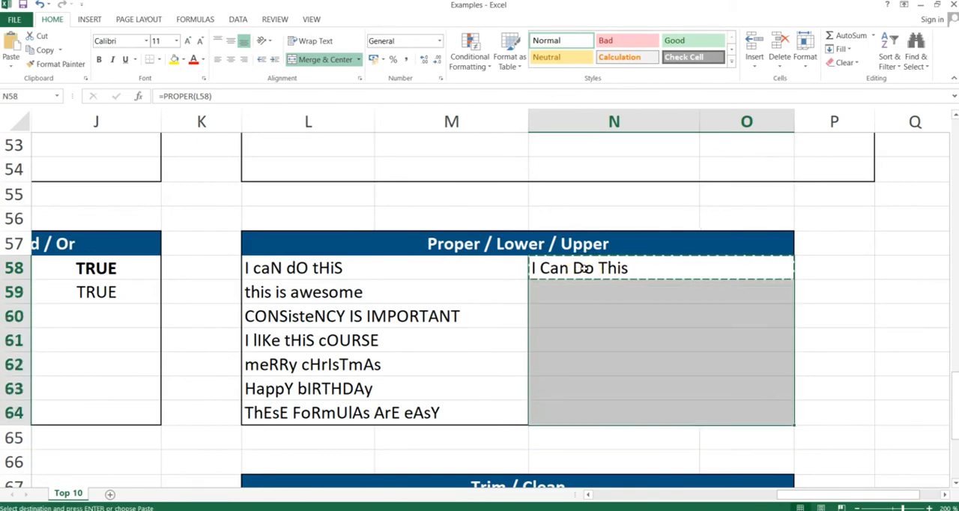
pyautogui.hotkey('ctrl', 'alt', 'v')
pyautogui.press('f')
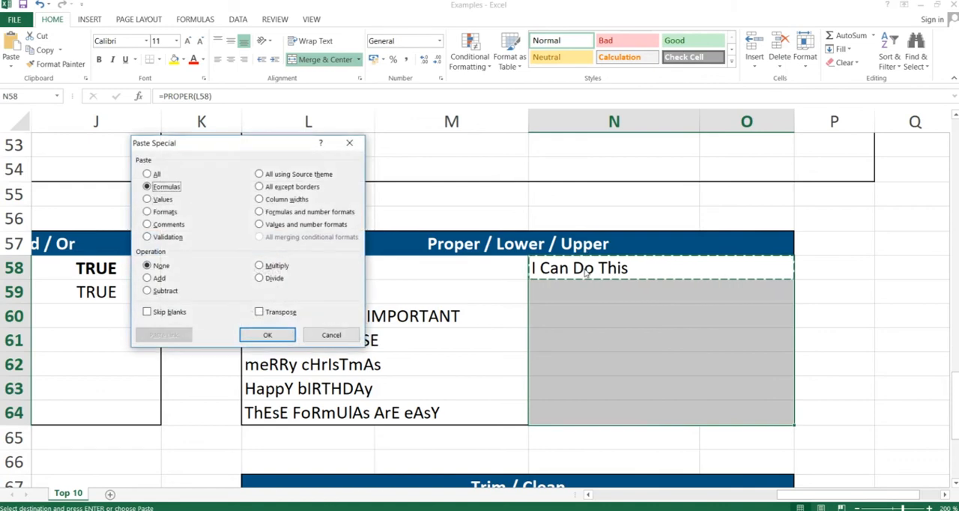
pyautogui.press('Return')
pyautogui.press('Down')
pyautogui.press('Down')
pyautogui.press('Down')
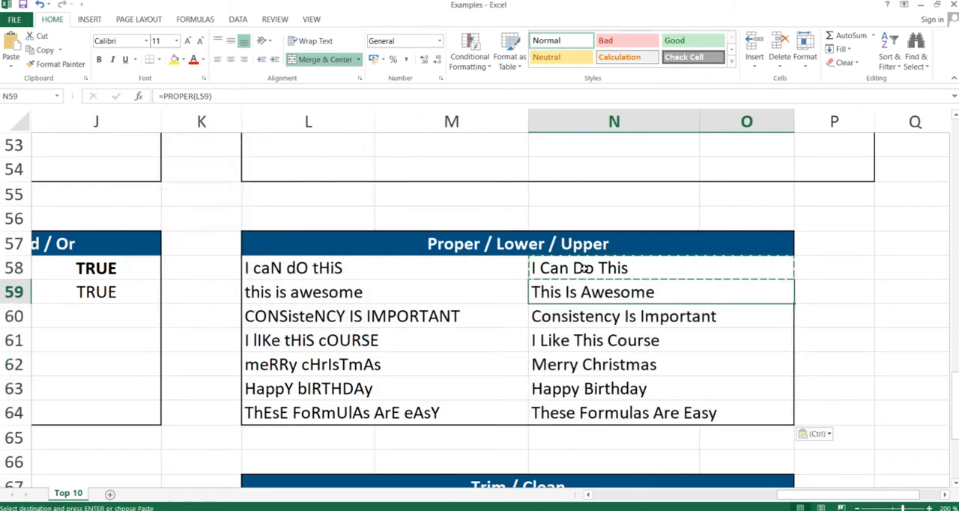
# - Replace the formula in N58 of the Proper / Lower / Upper table with =LOWER(L58)
pyautogui.press('Up')
pyautogui.press('Up')
pyautogui.press('Up')
pyautogui.press('Up')
pyautogui.press('Down')
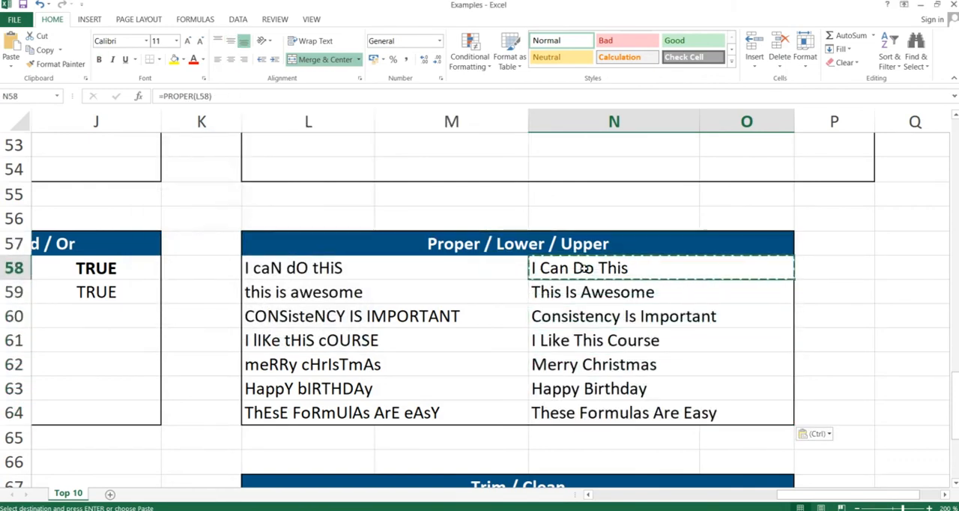
pyautogui.write('=lower')
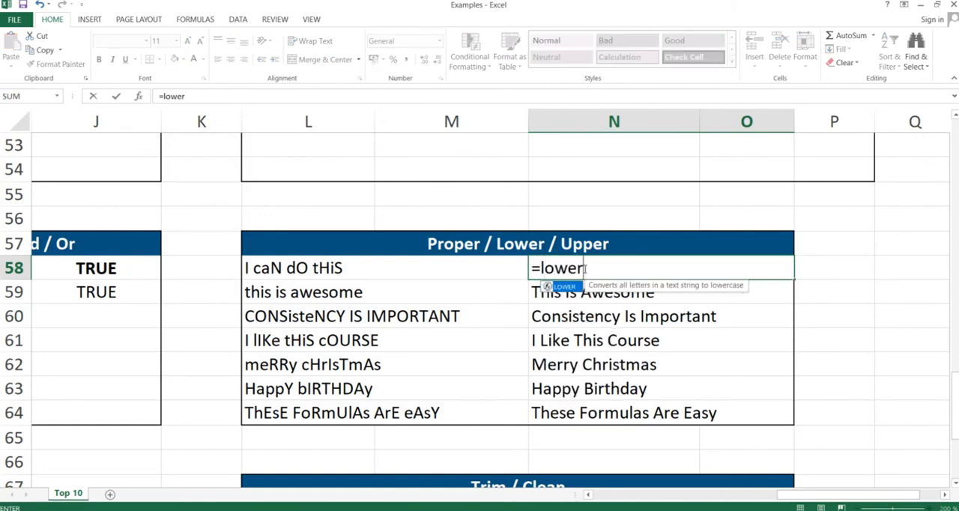
pyautogui.write('(')
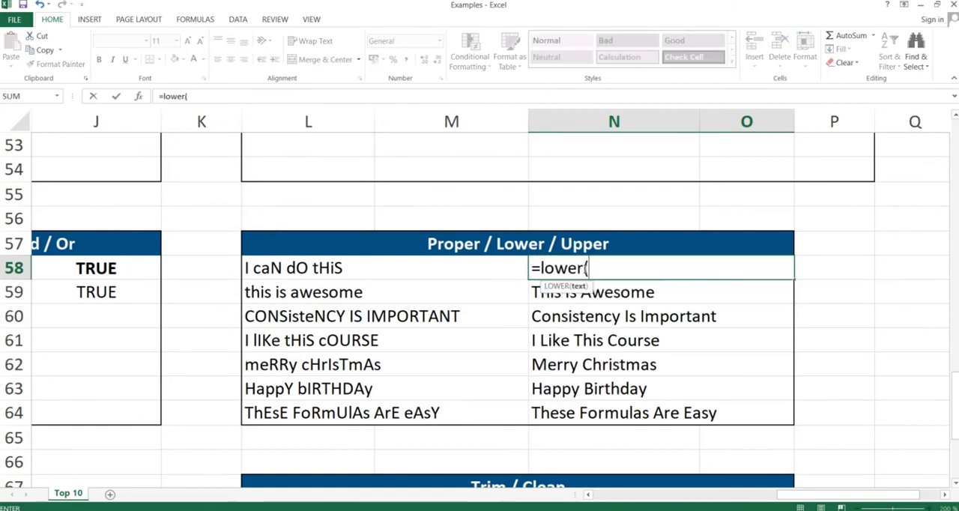
pyautogui.press('Left')
pyautogui.write(')')
pyautogui.press('Return')
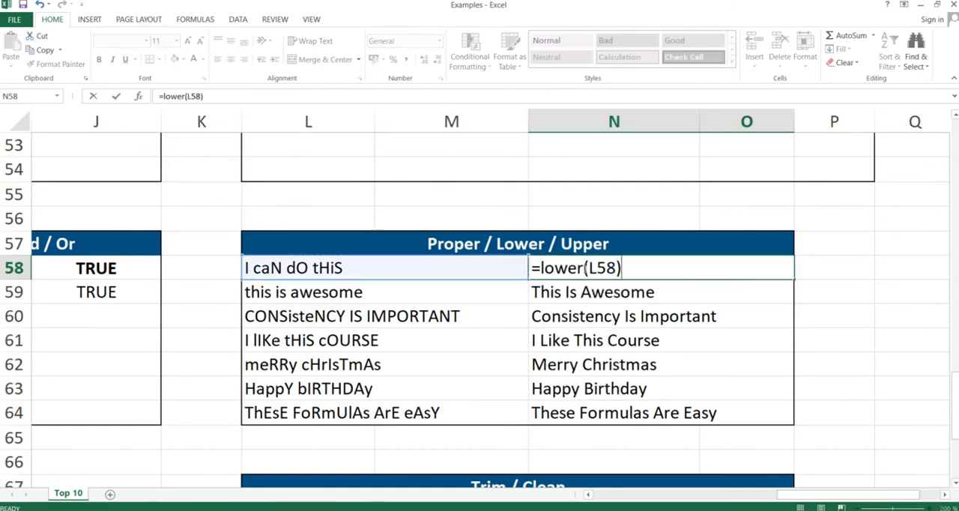
# - Clear the remaining PROPER formulas from N59:N64
pyautogui.press('Left')
pyautogui.press('Up')
pyautogui.press('Right')
pyautogui.press('Down')
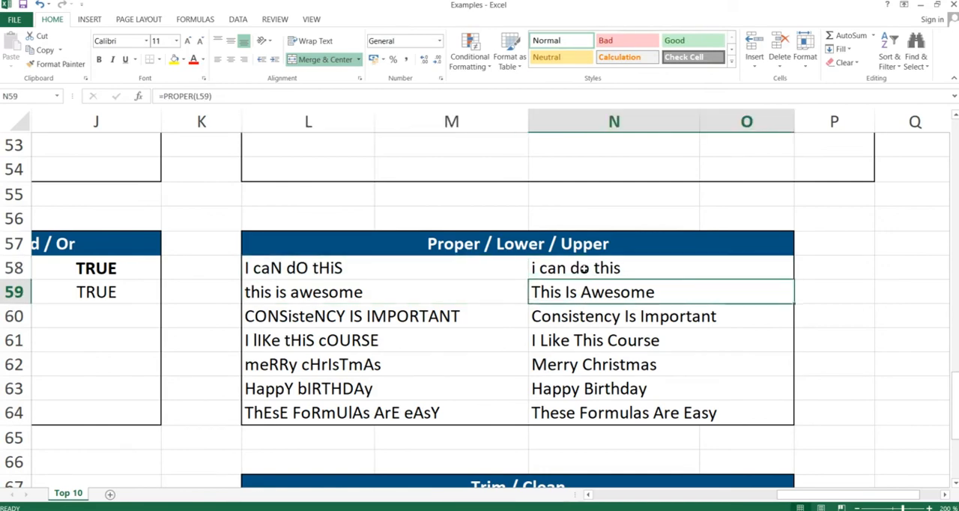
pyautogui.hotkey('ctrl', 'shift', 'Down')
pyautogui.press('Delete')
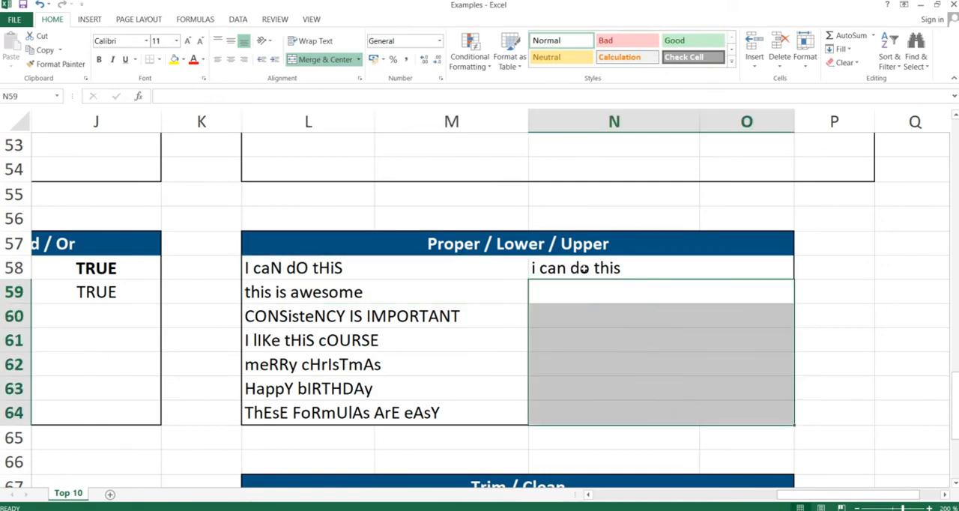
# - Copy the LOWER formula from N58 down through N64 with Paste Special and compare it with the source text in L60
pyautogui.press('Up')
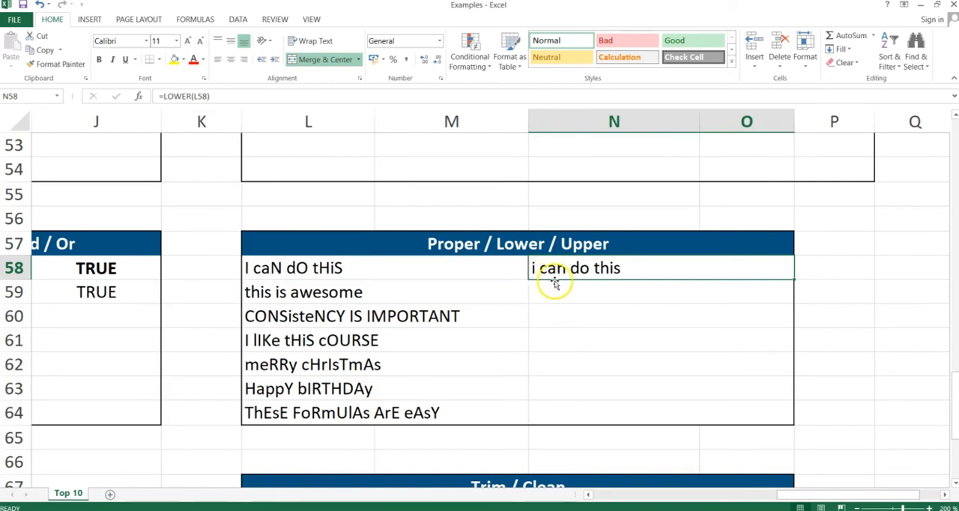
pyautogui.hotkey('ctrl', 'c')
pyautogui.hotkey('shift', 'Down')
pyautogui.hotkey('shift', 'Down')
pyautogui.hotkey('shift', 'Down')
pyautogui.hotkey('shift', 'Down')
pyautogui.hotkey('shift', 'Down')
pyautogui.hotkey('shift', 'Down')
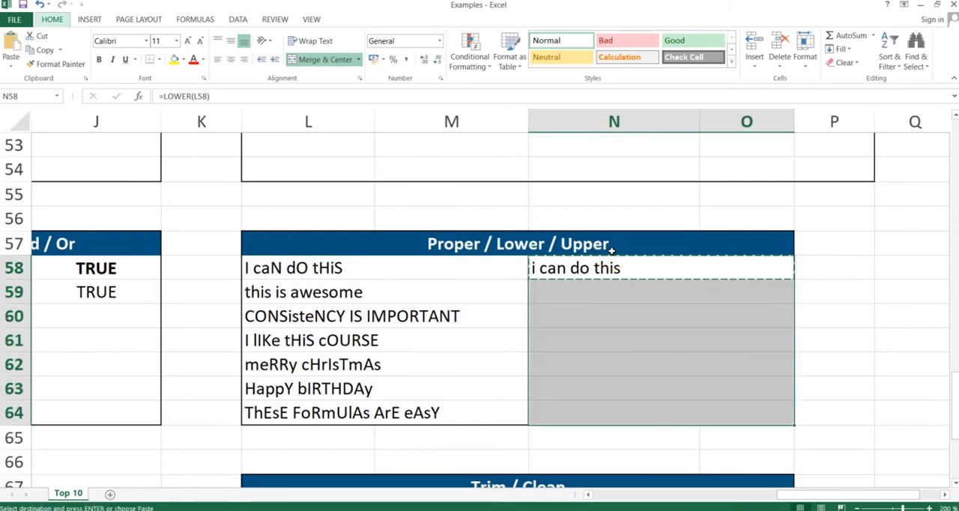
pyautogui.hotkey('ctrl', 'alt', 'v')
pyautogui.press('Return')
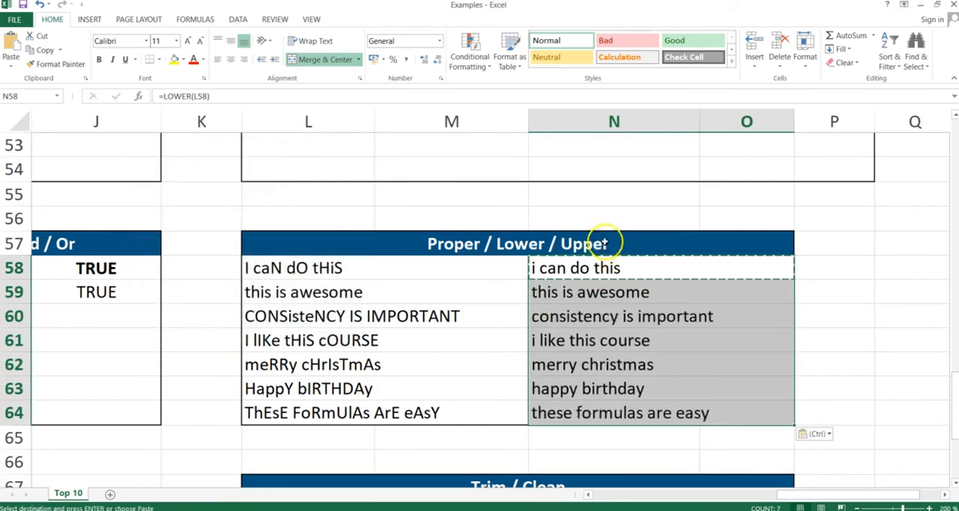
pyautogui.click(270, 316)
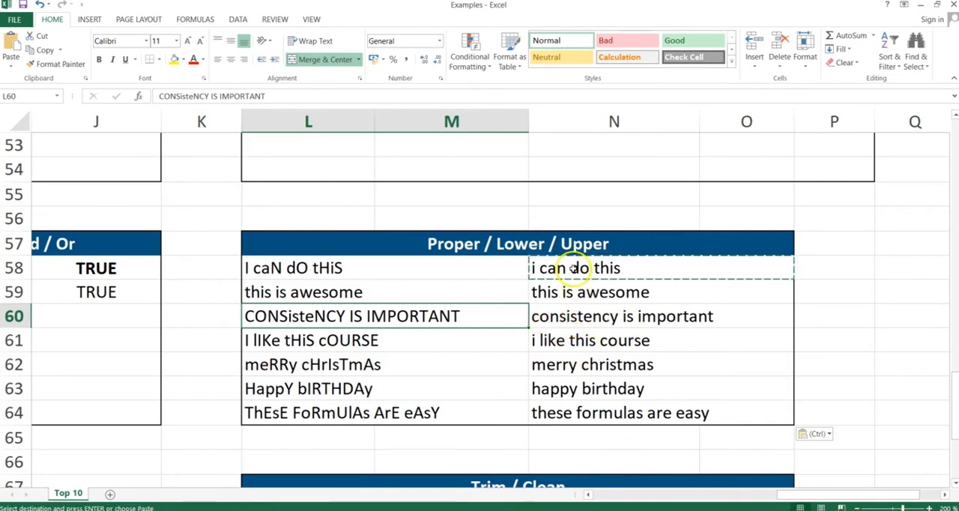
# - Clear the LOWER formulas from N58:N64 of the Proper / Lower / Upper table
pyautogui.moveTo(573, 268); pyautogui.dragTo(572, 405)
pyautogui.press('Delete')
pyautogui.press('Left')
pyautogui.press('Right')
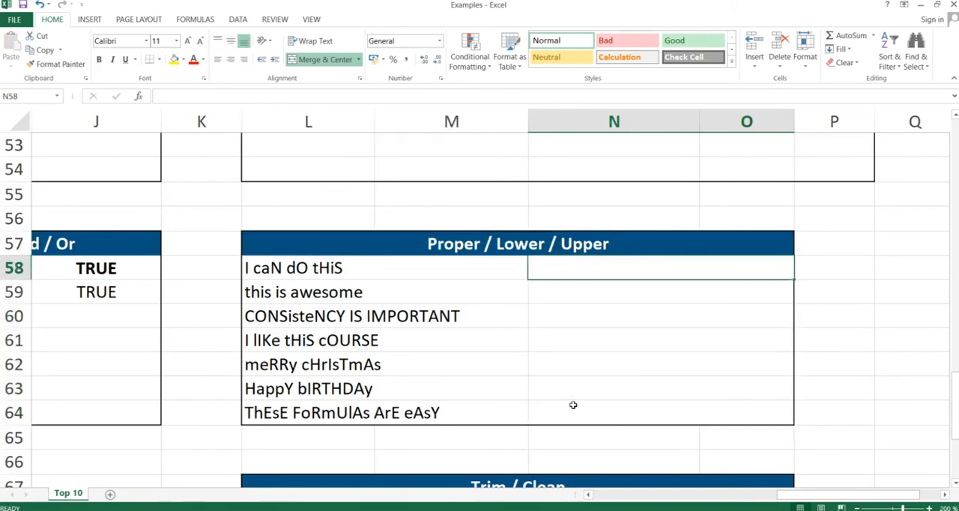
# - Enter =UPPER(L58) in cell N58 of the Proper / Lower / Upper table
pyautogui.write('=')
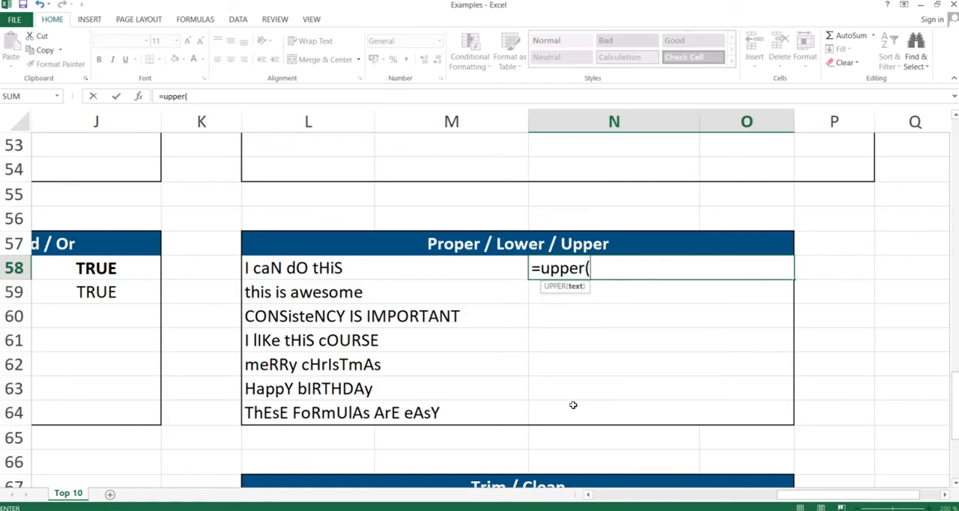
pyautogui.write('upper(')
pyautogui.click(393, 267)
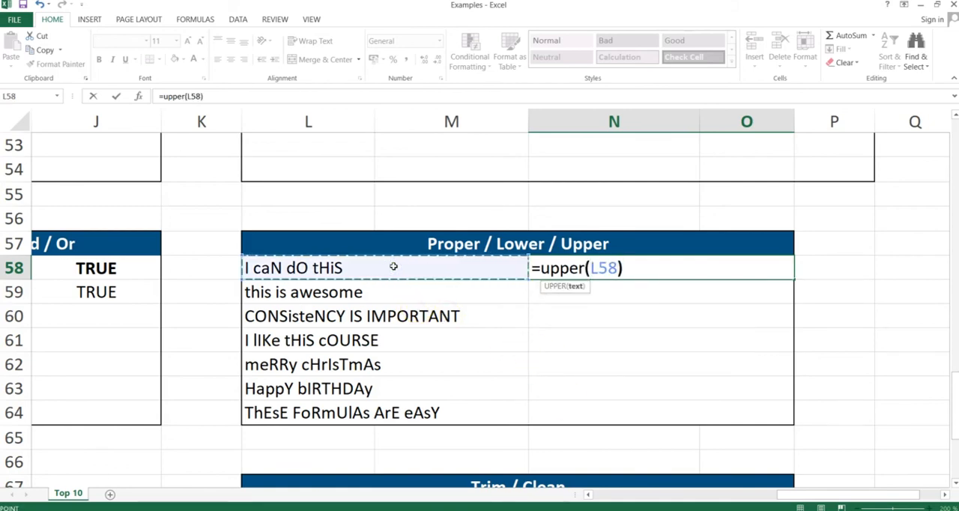
pyautogui.write(')')
pyautogui.press('Return')
# - Copy the UPPER formula from N58 down through N64, pasting formulas only with Paste Special
pyautogui.press('Up')
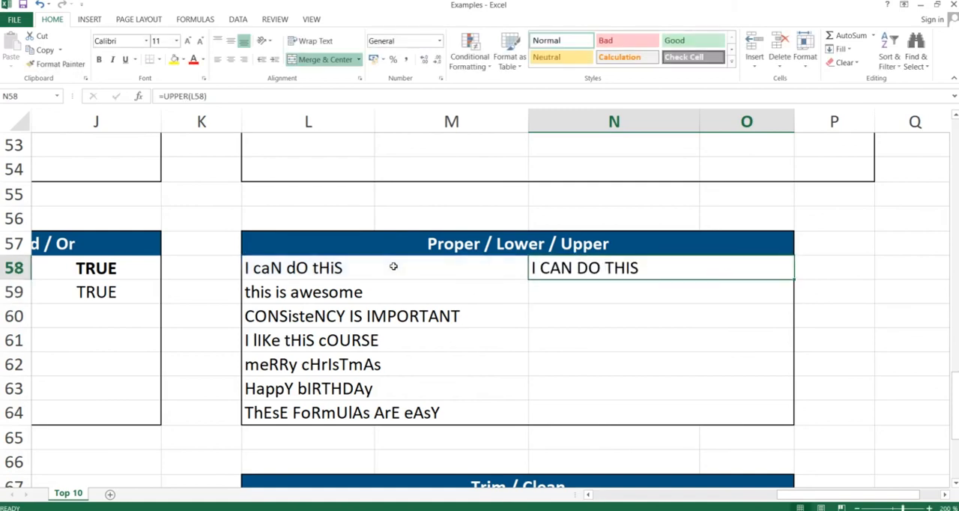
pyautogui.hotkey('ctrl', 'c')
pyautogui.hotkey('shift', 'Down')
pyautogui.hotkey('shift', 'Down')
pyautogui.hotkey('shift', 'Down')
pyautogui.hotkey('shift', 'Down')
pyautogui.hotkey('shift', 'Down')
pyautogui.hotkey('shift', 'Down')
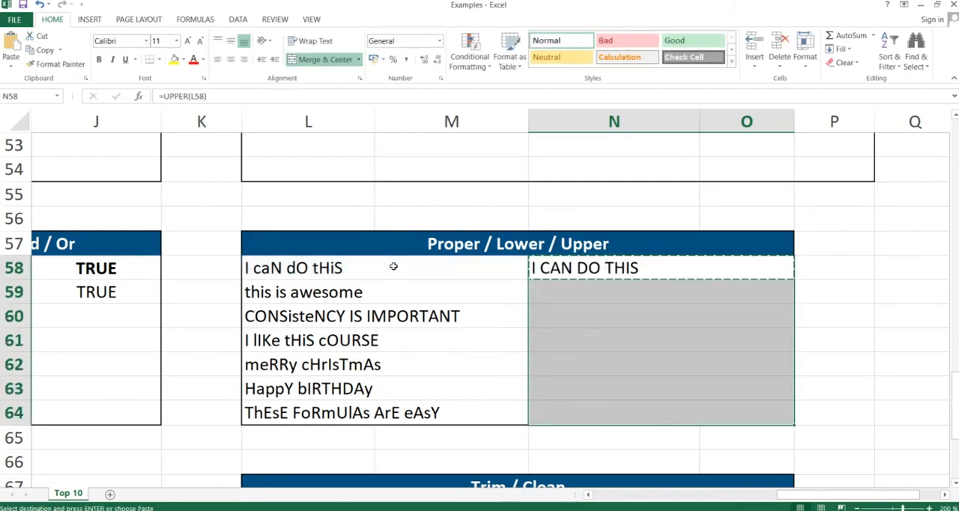
pyautogui.hotkey('alt', 'e')
pyautogui.press('s')
pyautogui.press('f')
pyautogui.press('Return')
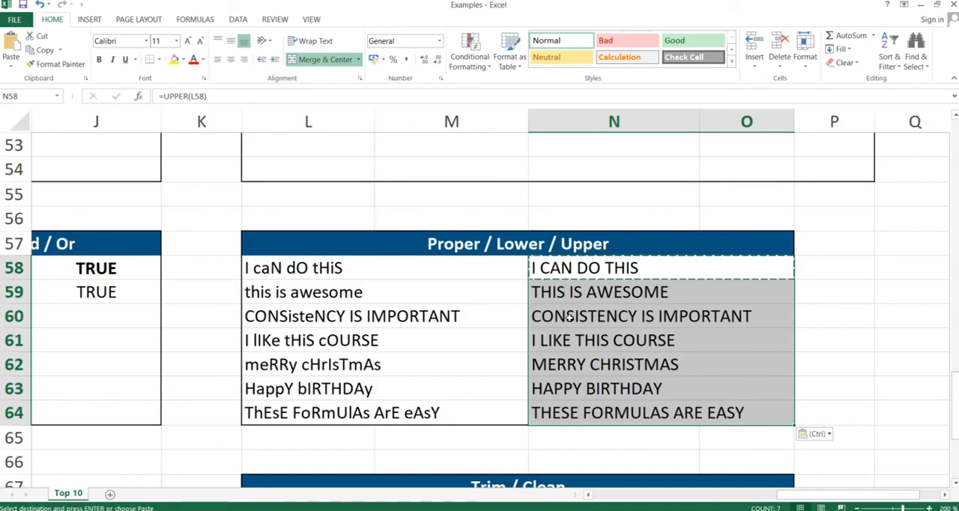
# - Switch to the PowerPoint slide show and advance past the PROPER, LOWER, UPPER slide
pyautogui.hotkey('alt', 'Tab')
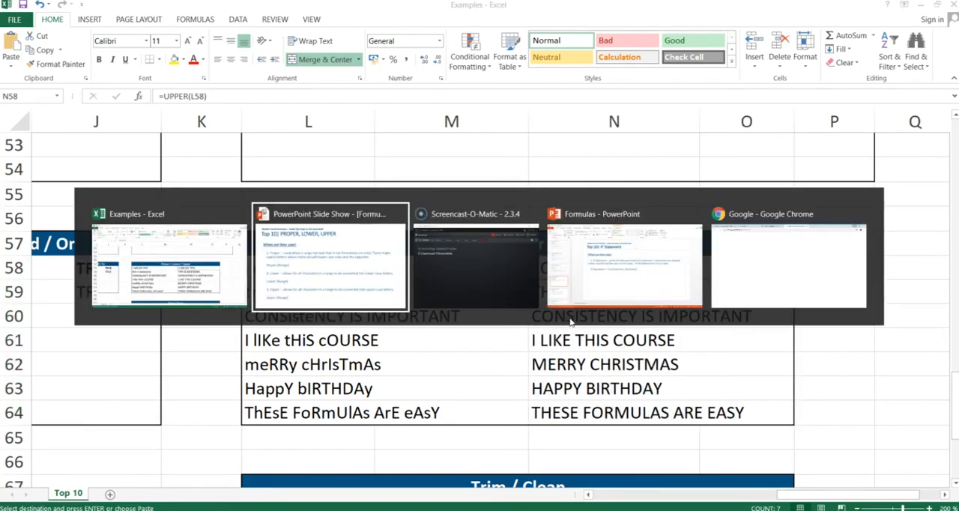
pyautogui.press('Right')
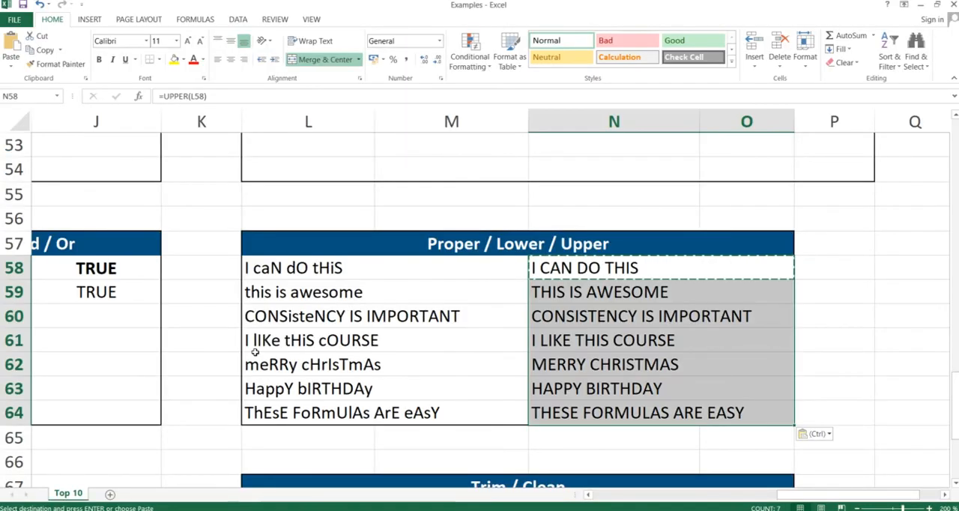
# - Clear the existing TRIM formulas from N68:N74 of the Trim / Clean table in the Excel worksheet
pyautogui.press('Down')
pyautogui.press('Down')
pyautogui.press('Down')
pyautogui.press('Down')
pyautogui.press('Down')
pyautogui.press('Down')
pyautogui.press('Down')
pyautogui.press('Down')
pyautogui.press('Down')
pyautogui.press('Down')
pyautogui.press('Down')
pyautogui.press('Down')
pyautogui.press('Down')
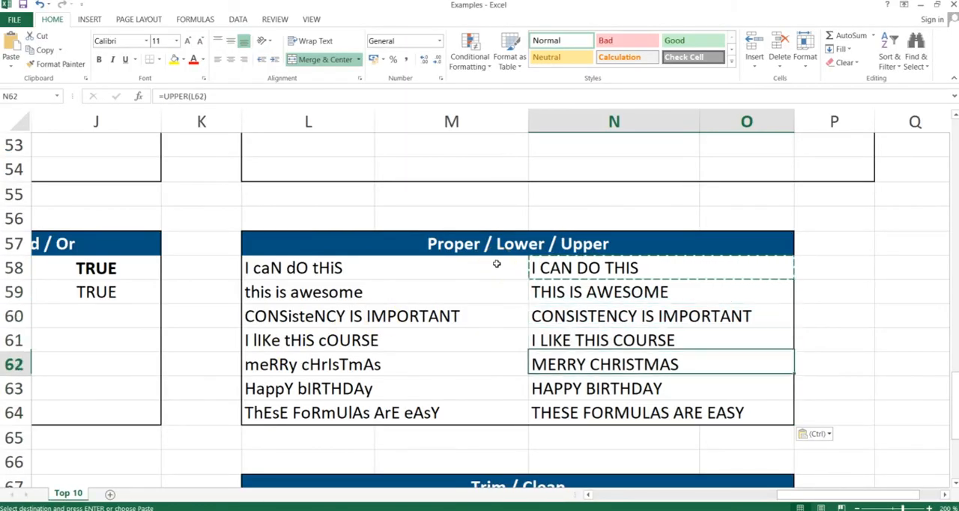
pyautogui.press('Up')
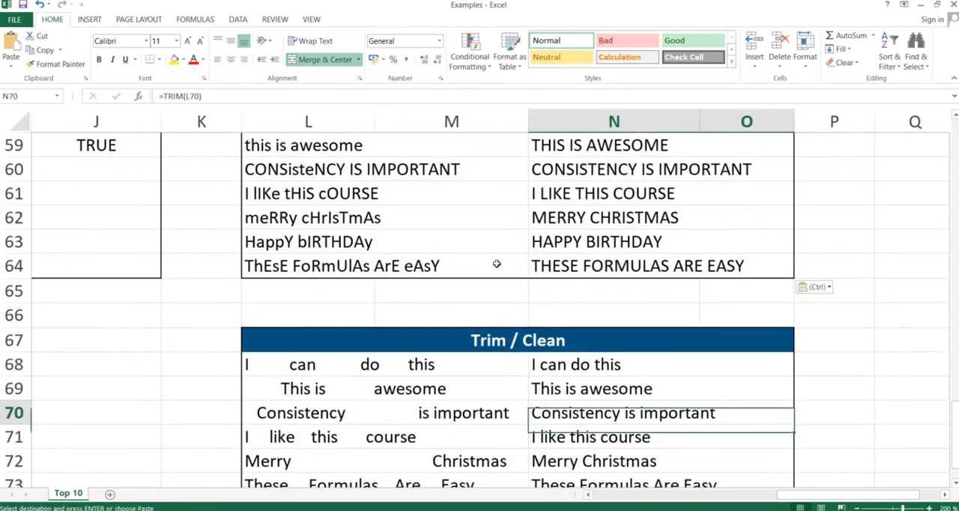
pyautogui.press('Up')
pyautogui.press('Up')
pyautogui.hotkey('ctrl', 'shift', 'Down')
pyautogui.press('Delete')
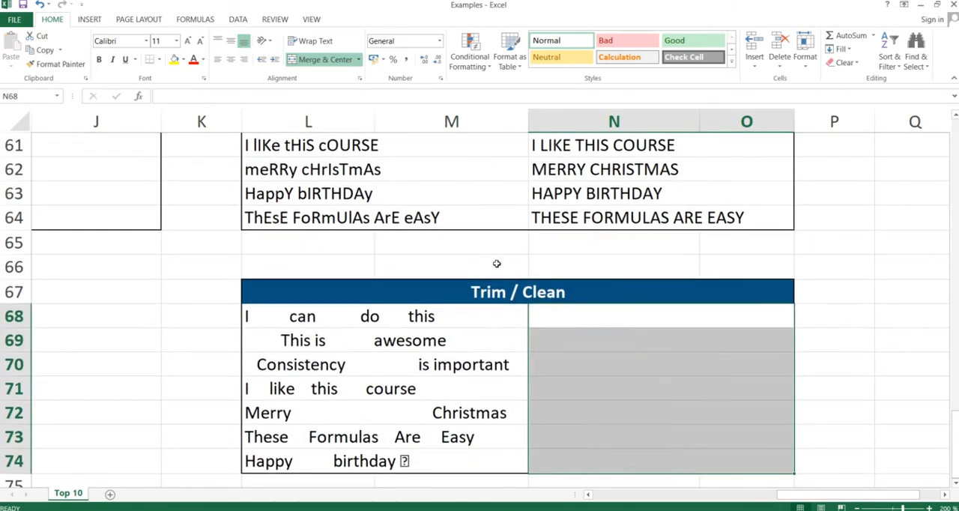
# - Enter =TRIM(L68) in cell N68 of the Trim / Clean table
pyautogui.click(596, 319)
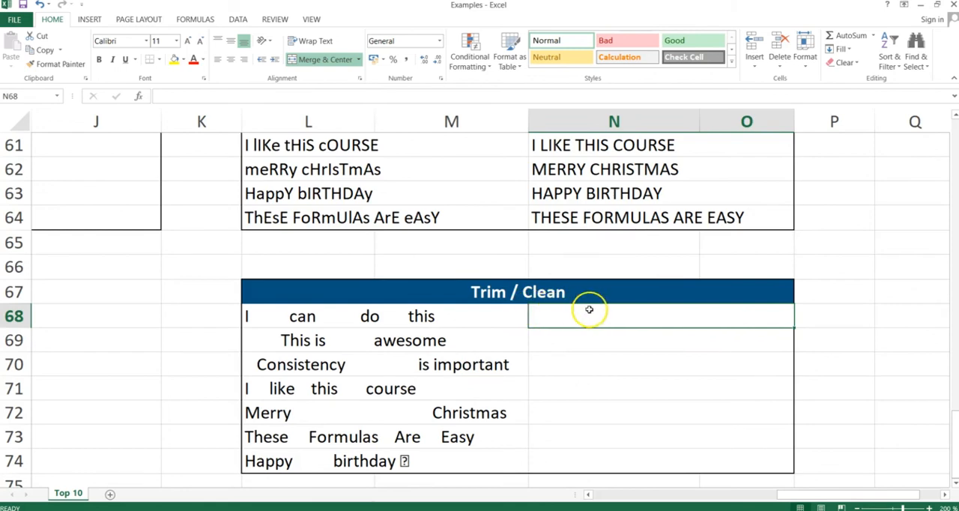
pyautogui.click(277, 315)
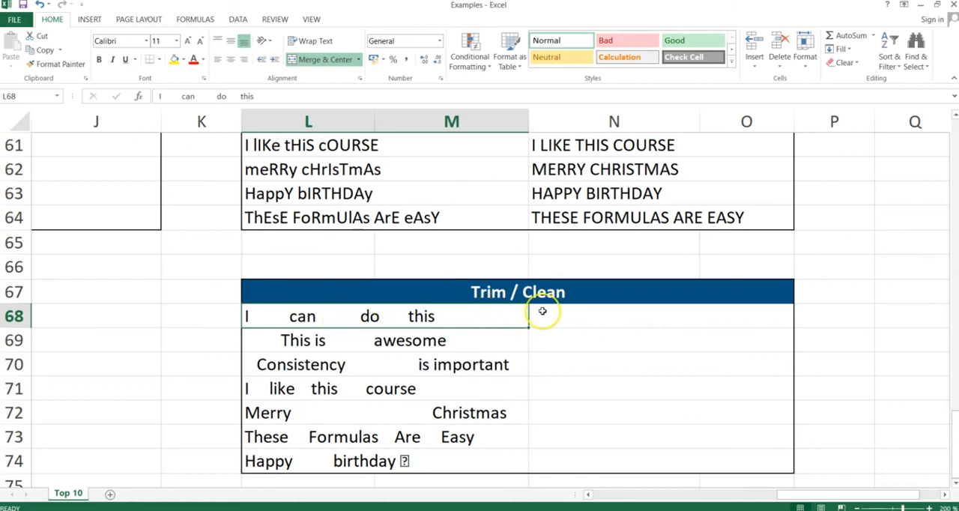
pyautogui.click(575, 318)
pyautogui.write('=')
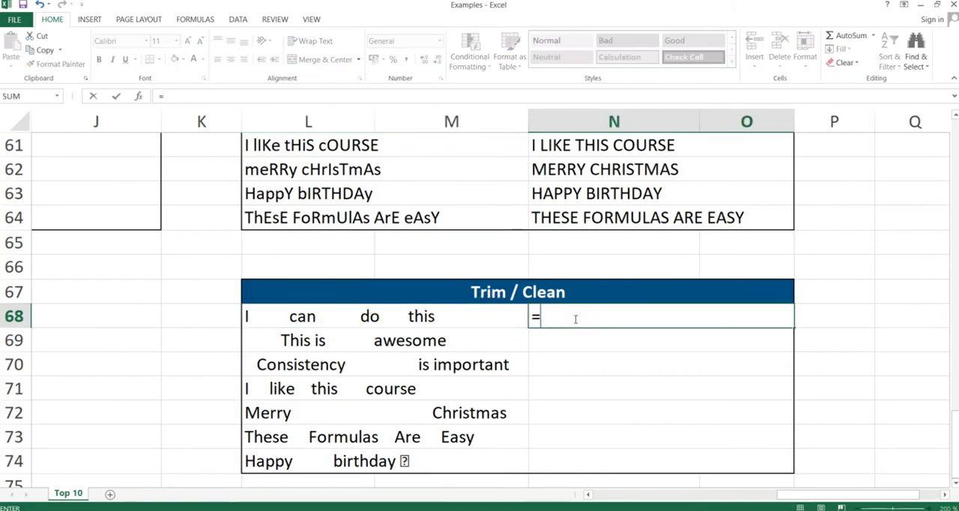
pyautogui.write('trim(')
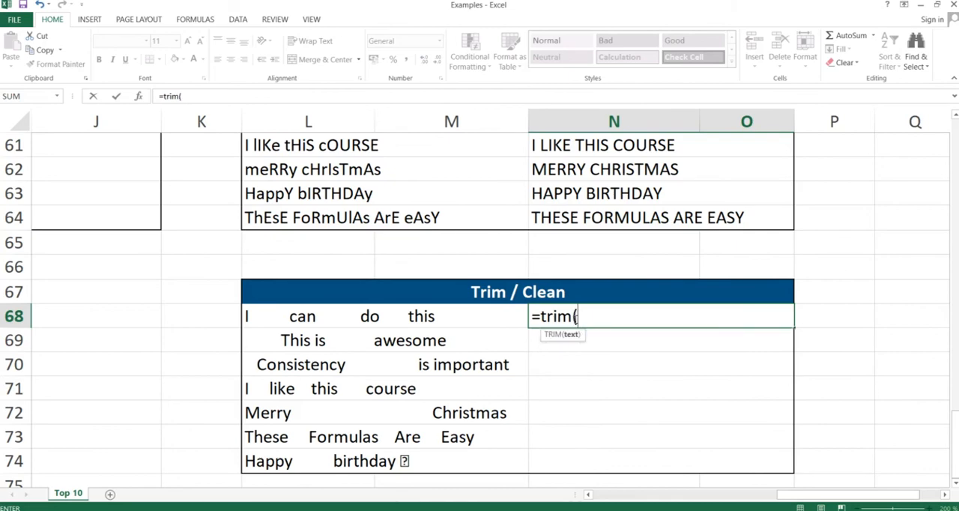
pyautogui.click(423, 314)
pyautogui.write(')')
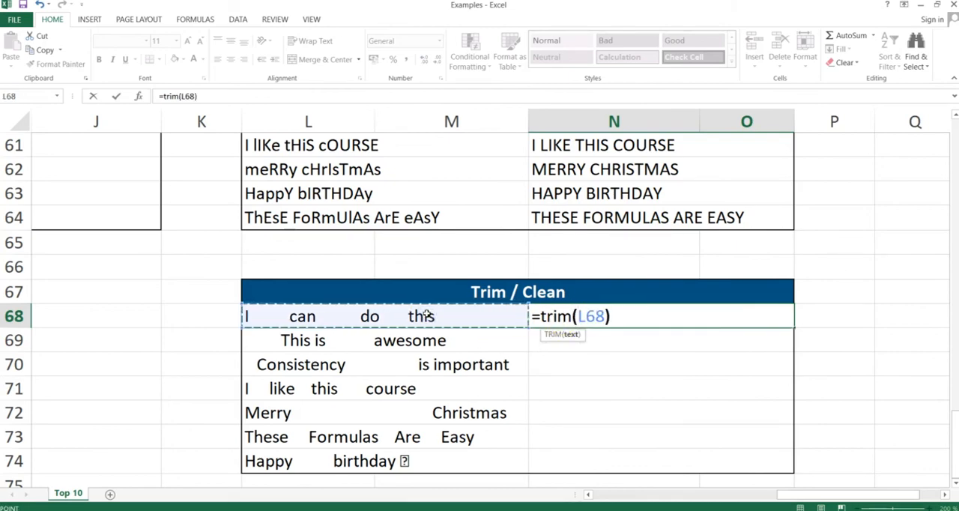
pyautogui.press('Return')
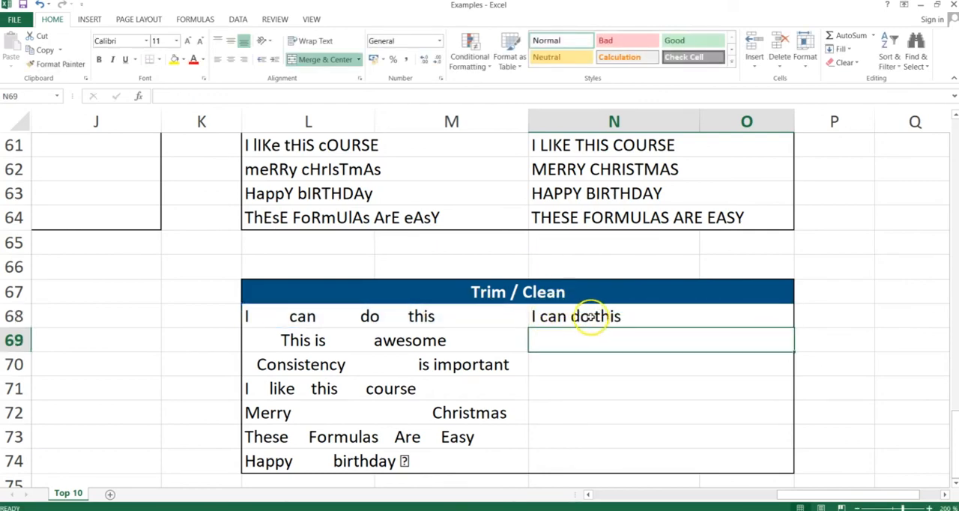
# - Copy the TRIM formula from N68 down through N74, pasting formulas only with Paste Special, and check the formula in N74
pyautogui.click(556, 316)
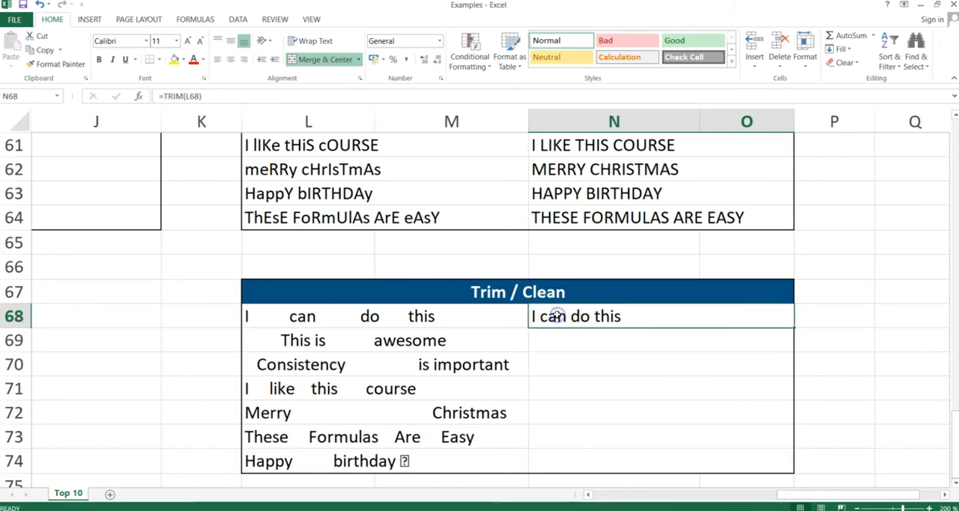
pyautogui.hotkey('ctrl', 'c')
pyautogui.press('Down')
pyautogui.hotkey('shift', 'Down')
pyautogui.hotkey('shift', 'Down')
pyautogui.hotkey('shift', 'Down')
pyautogui.hotkey('shift', 'Down')
pyautogui.hotkey('shift', 'Down')
pyautogui.hotkey('shift', 'Down')
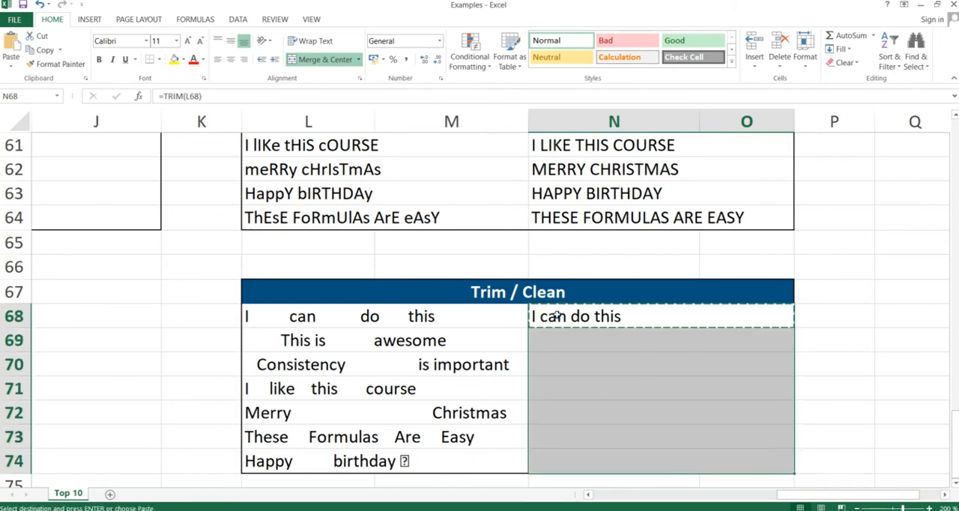
pyautogui.hotkey('ctrl', 'alt', 'v')
pyautogui.press('f')
pyautogui.press('Return')
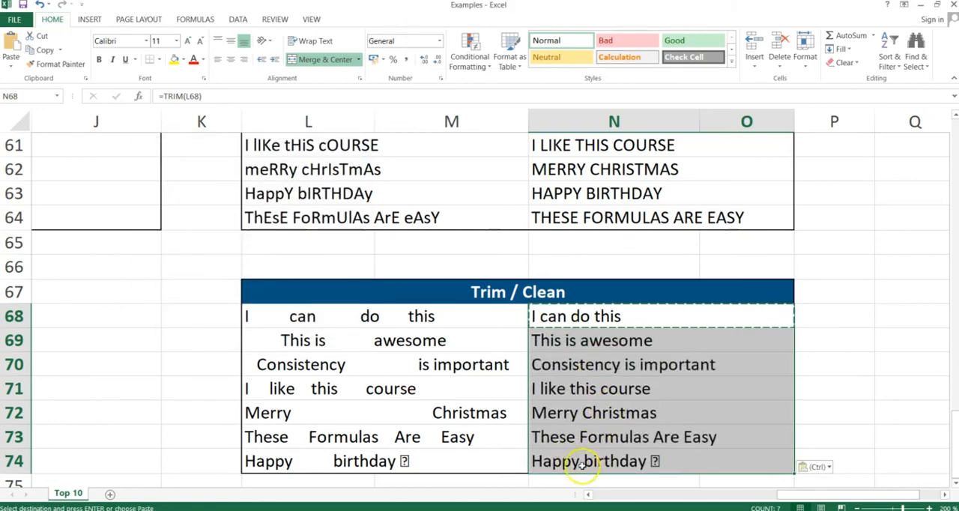
pyautogui.click(607, 463)
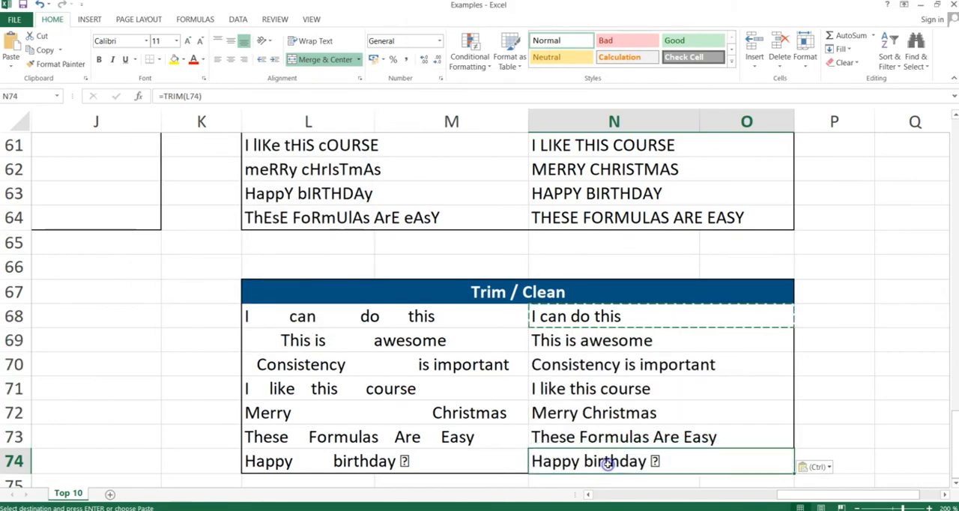
# - Clear the TRIM formulas from N68:N74 of the Trim / Clean table
pyautogui.click(568, 317)
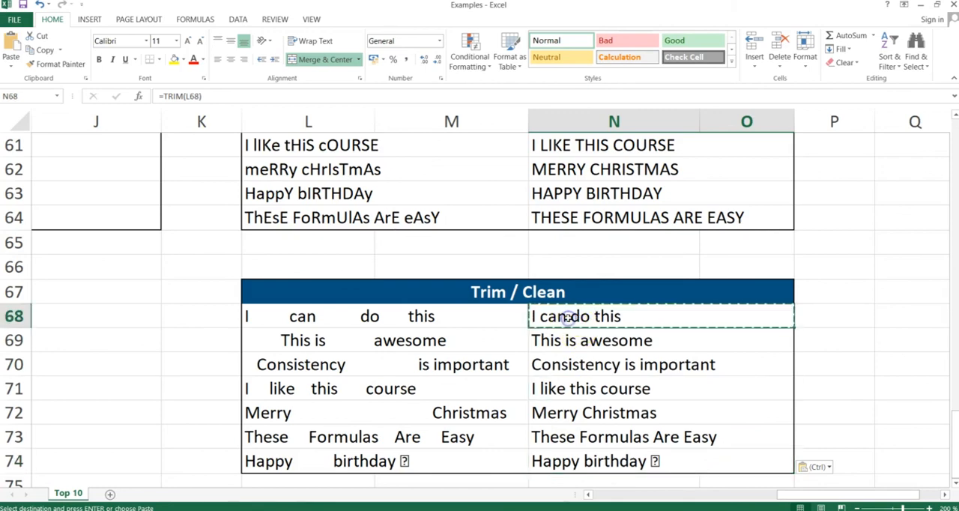
pyautogui.hotkey('ctrl', 'shift', 'Down')
pyautogui.press('Delete')
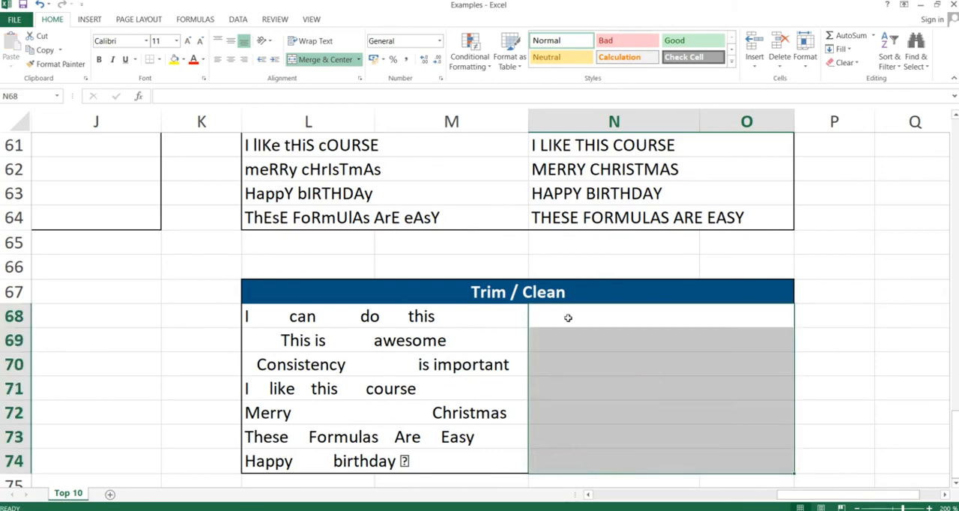
# - Go down to the last row of the Trim / Clean table and examine the formula behind the source text in L74
pyautogui.click(592, 315)
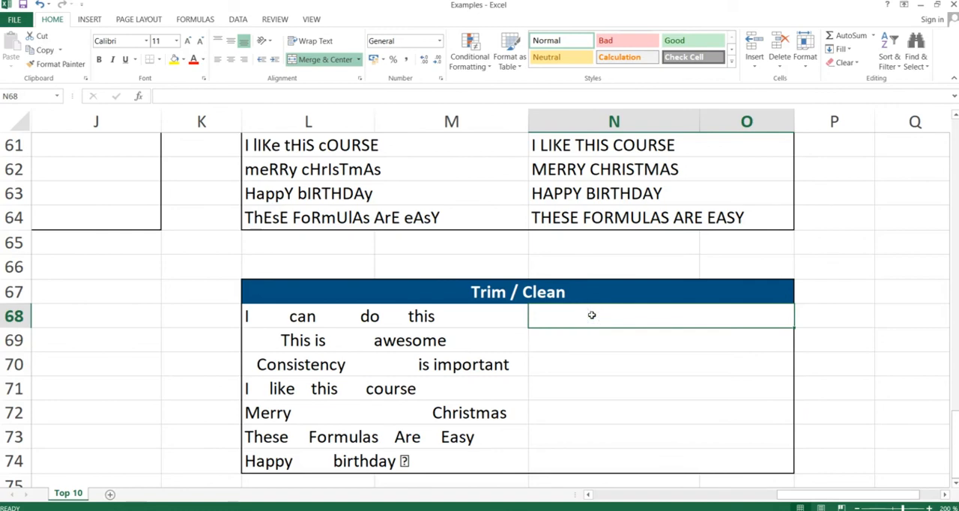
pyautogui.press('Down')
pyautogui.press('Up')
pyautogui.press('Down')
pyautogui.press('Down')
pyautogui.press('Down')
pyautogui.press('Down')
pyautogui.press('Down')
pyautogui.press('Down')
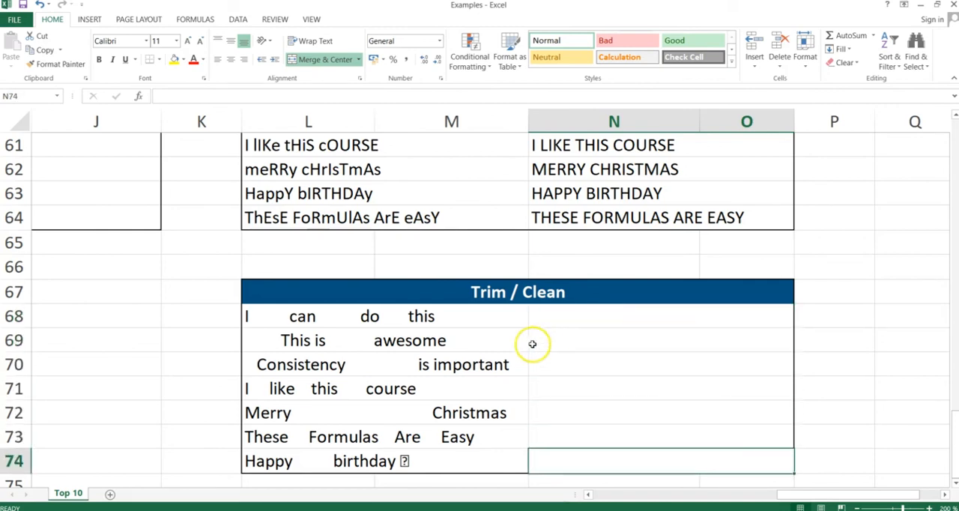
pyautogui.click(409, 462)
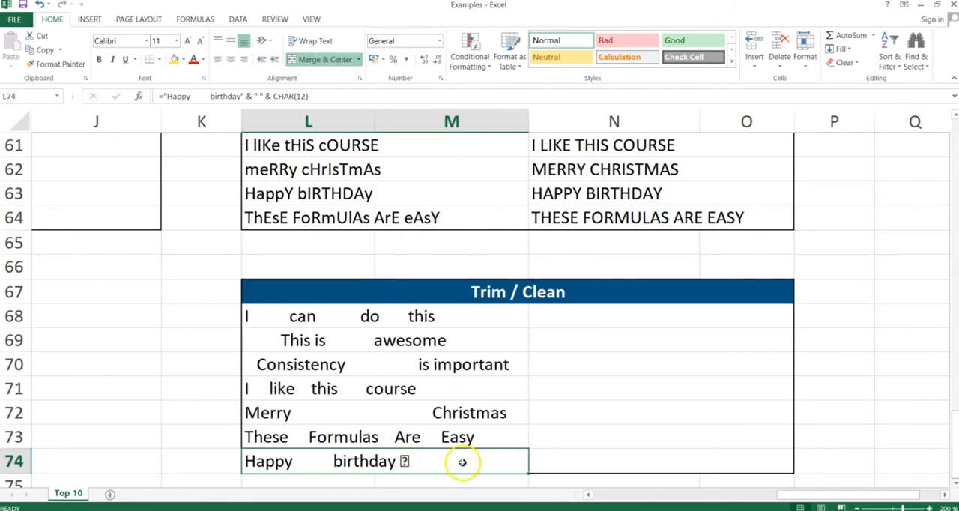
# - Enter =CLEAN(L74) in cell N74 to remove the non-printable character from the source text
pyautogui.click(567, 458)
pyautogui.doubleClick(567, 459)
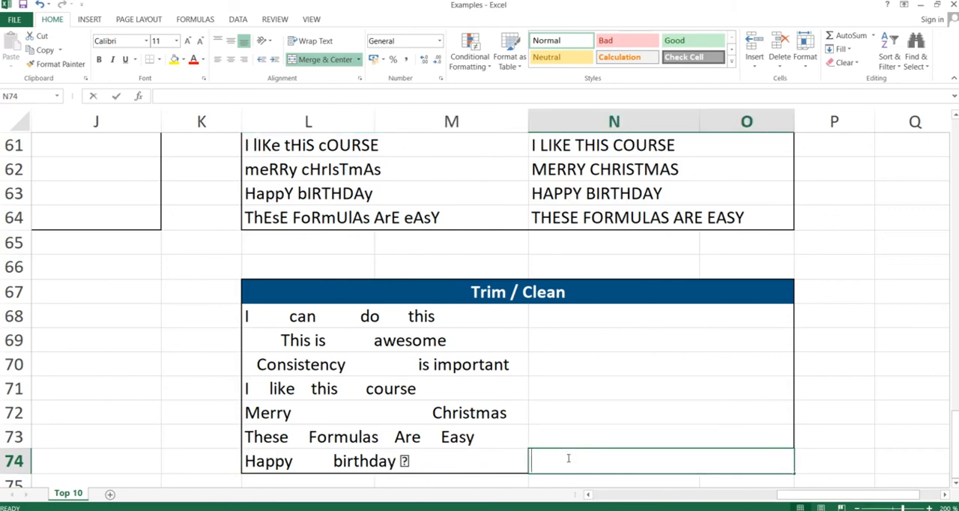
pyautogui.write('=clean(')
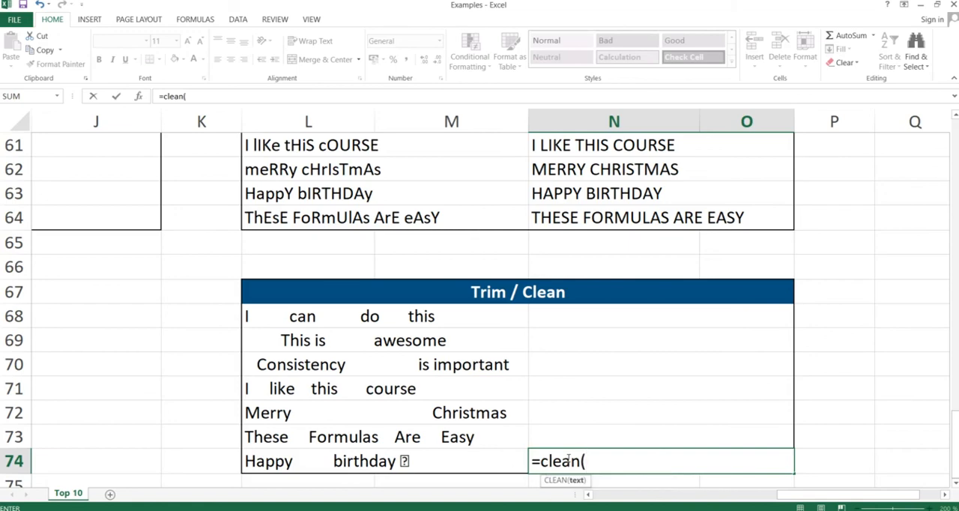
pyautogui.press('Left')
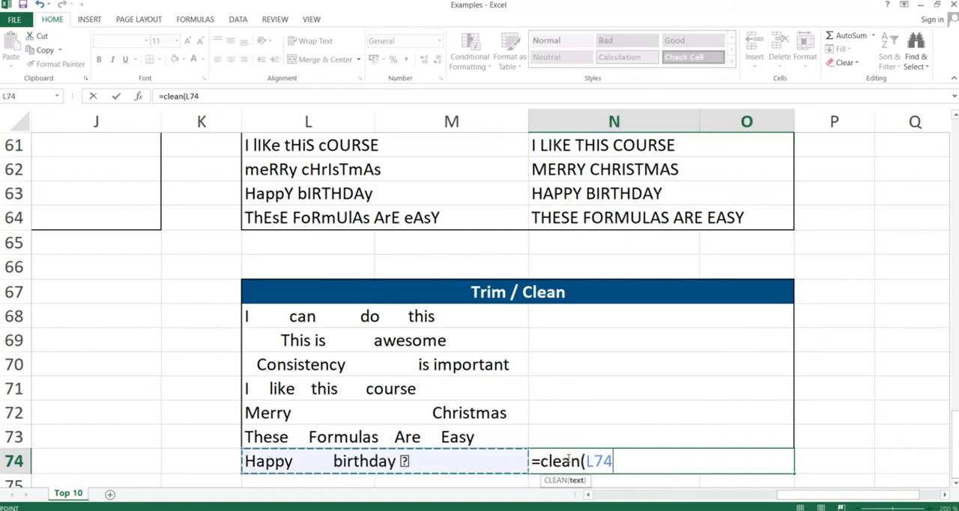
pyautogui.write(')')
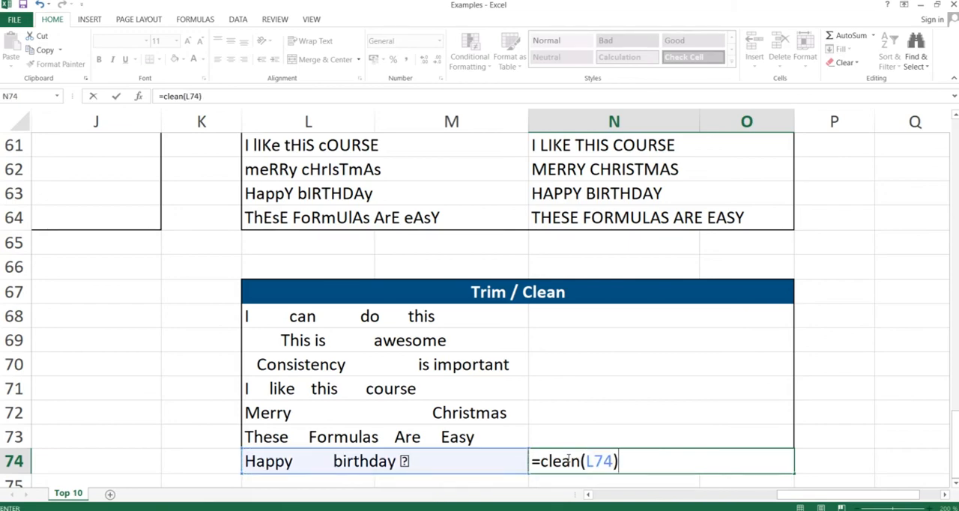
pyautogui.press('Return')
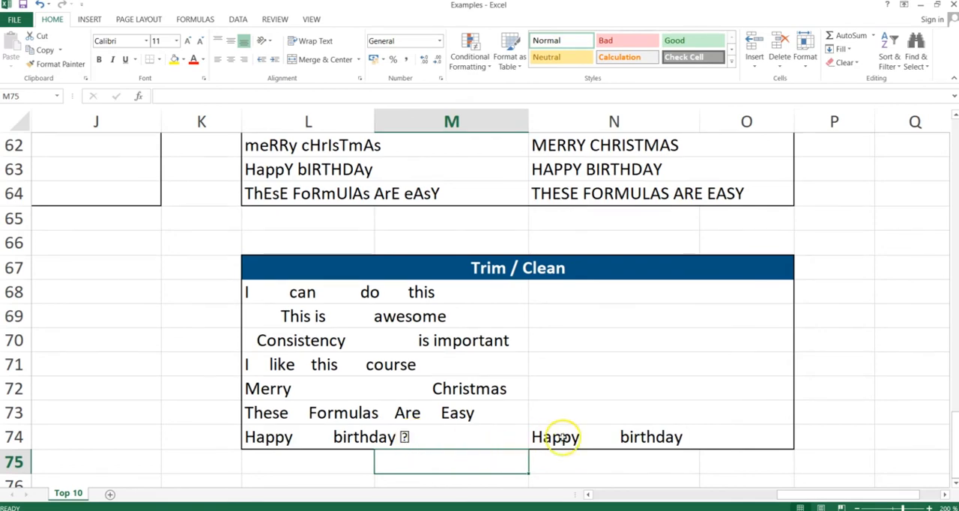
# - Wrap the CLEAN formula in N74 in TRIM so that it reads =TRIM(CLEAN(L74))
pyautogui.click(606, 435)
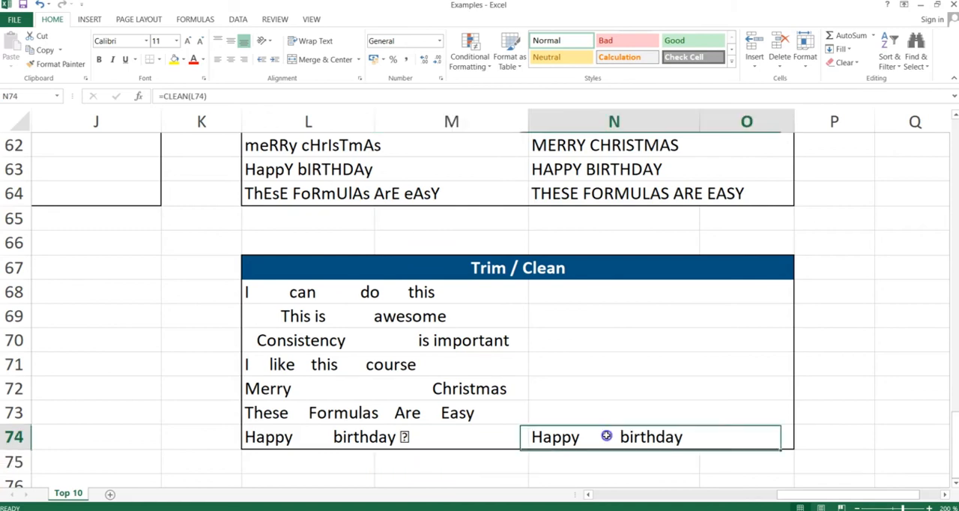
pyautogui.click(164, 95)
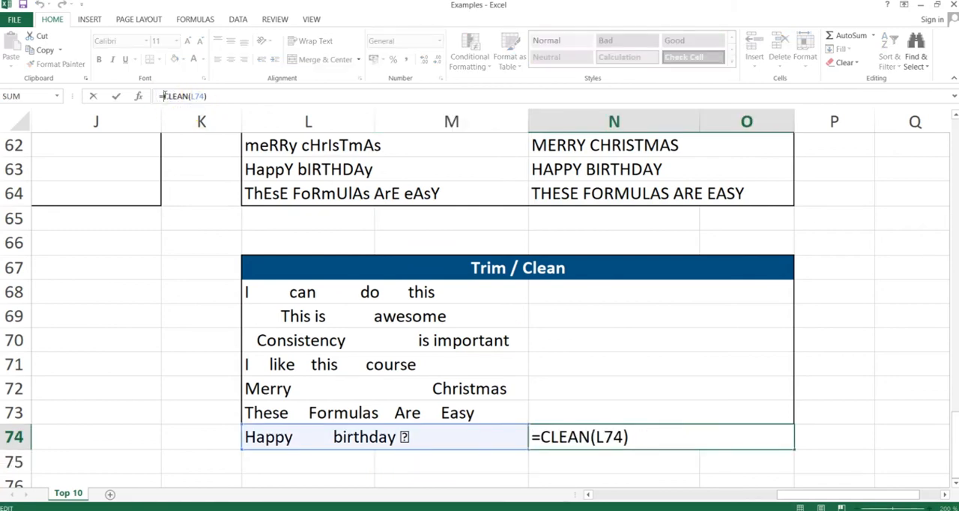
pyautogui.write('trim')
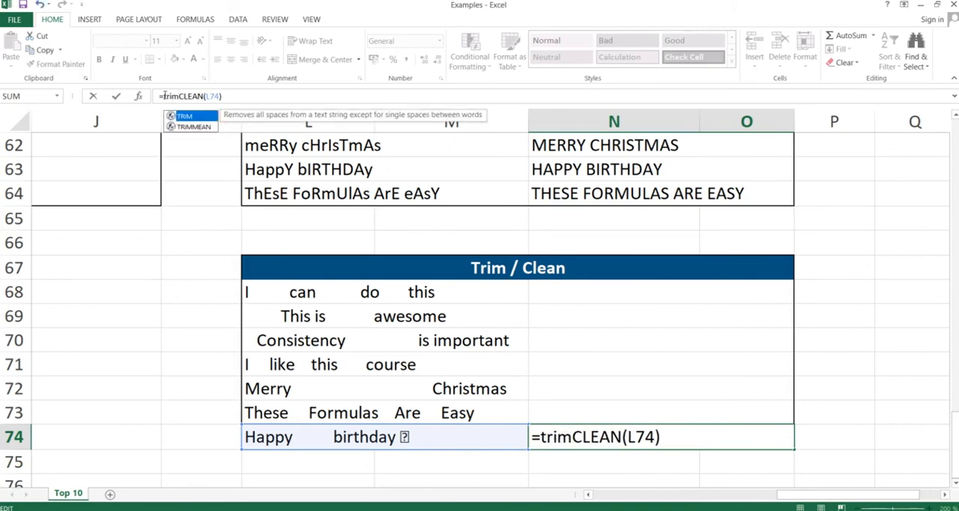
pyautogui.write('(')
pyautogui.click(248, 97)
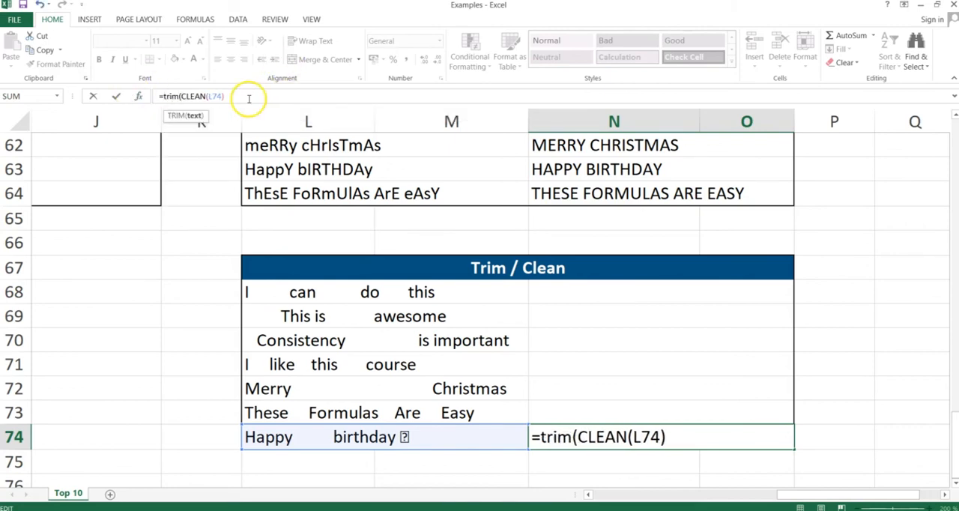
pyautogui.write(')')
pyautogui.press('Return')
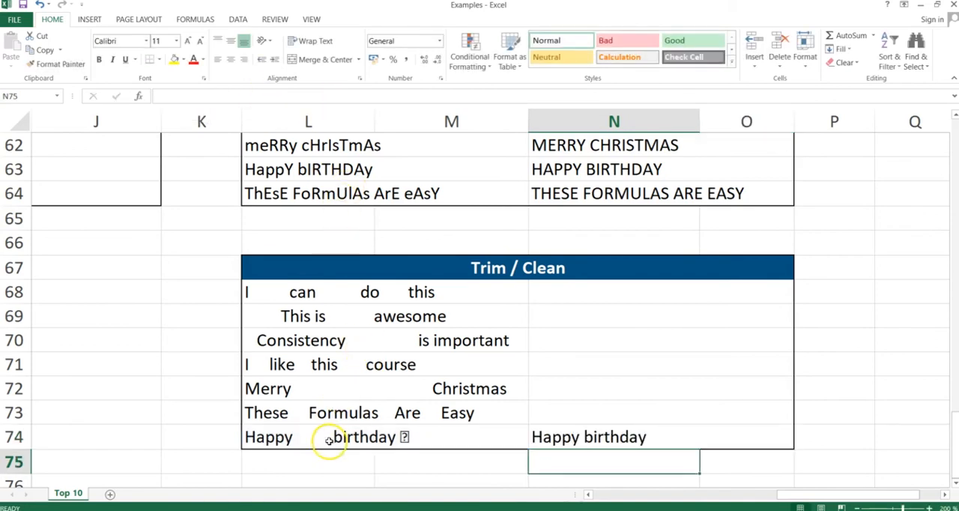
pyautogui.click(551, 439)
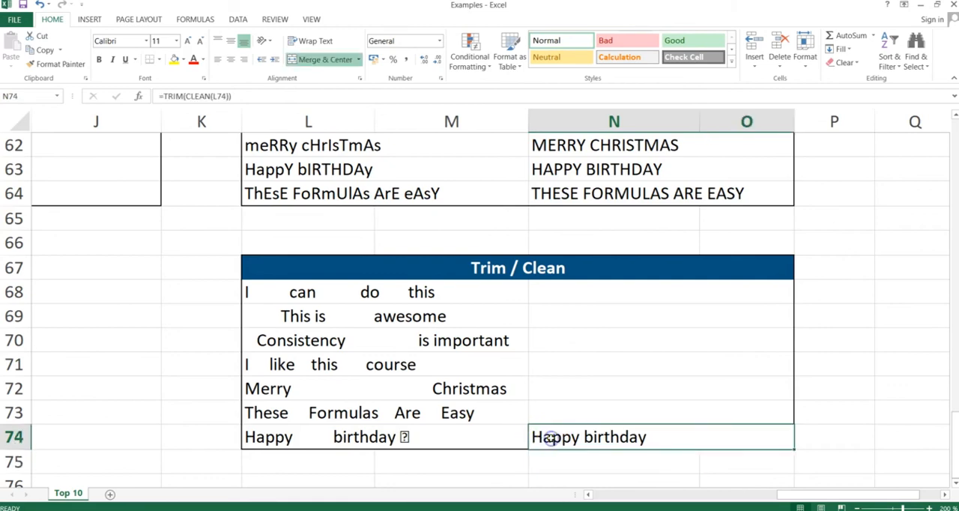
# - Switch to the PowerPoint slide show and advance past the Trim & Clean slide
pyautogui.hotkey('alt', 'Tab')
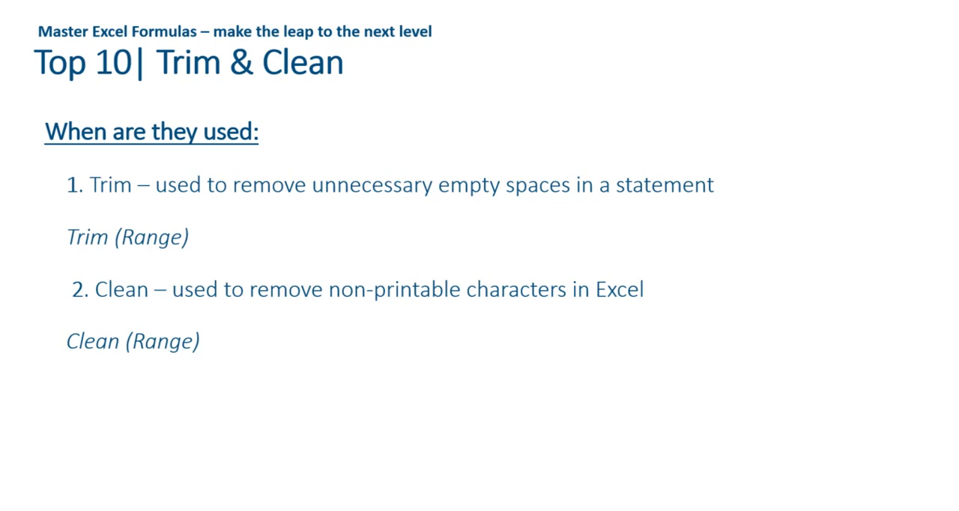
pyautogui.press('Right')
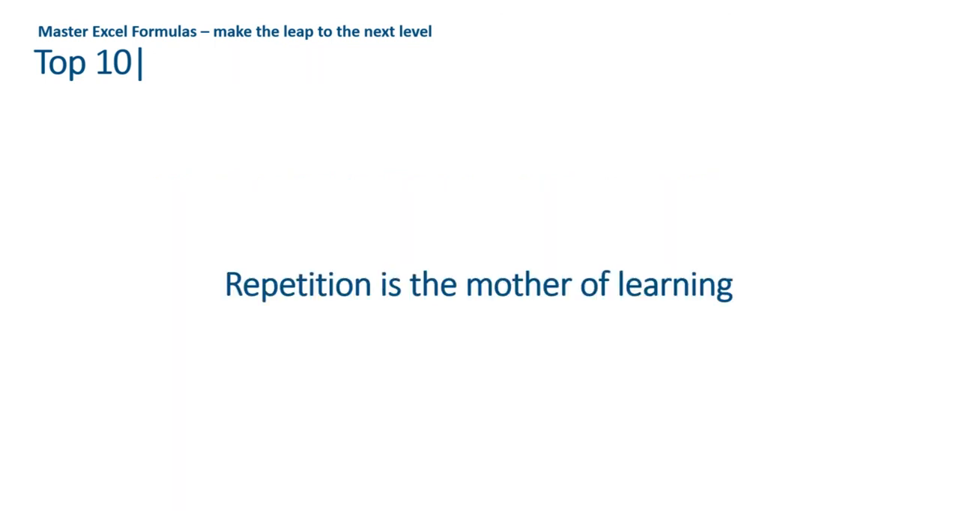